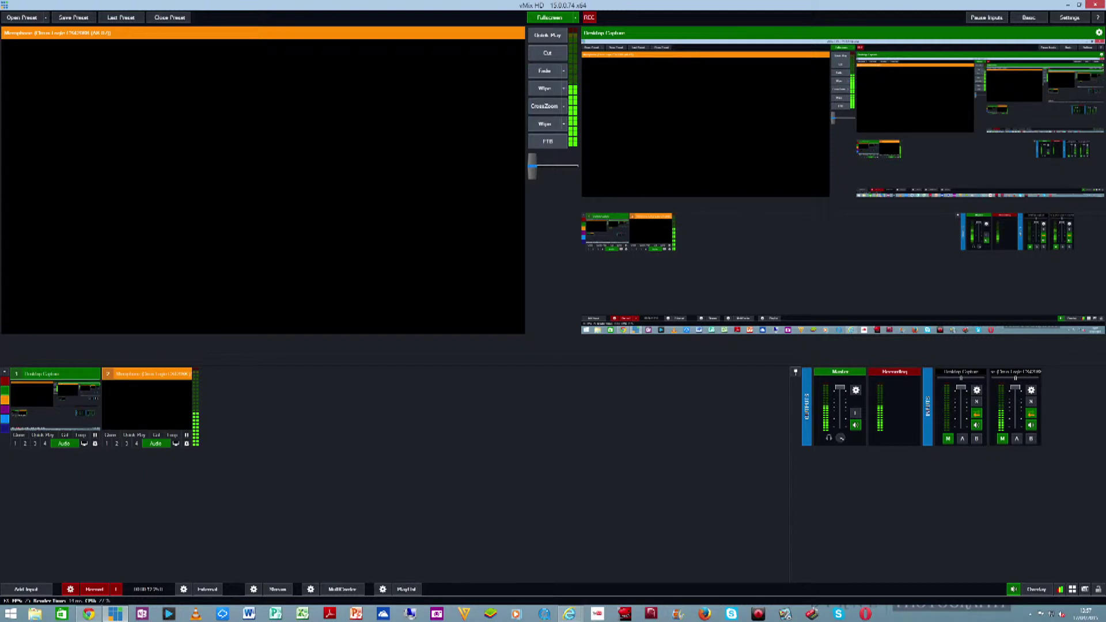
- Switch to Chrome and start a new live event from the YouTube channel's Live Events page in Video Manager
left_click(88, 614)
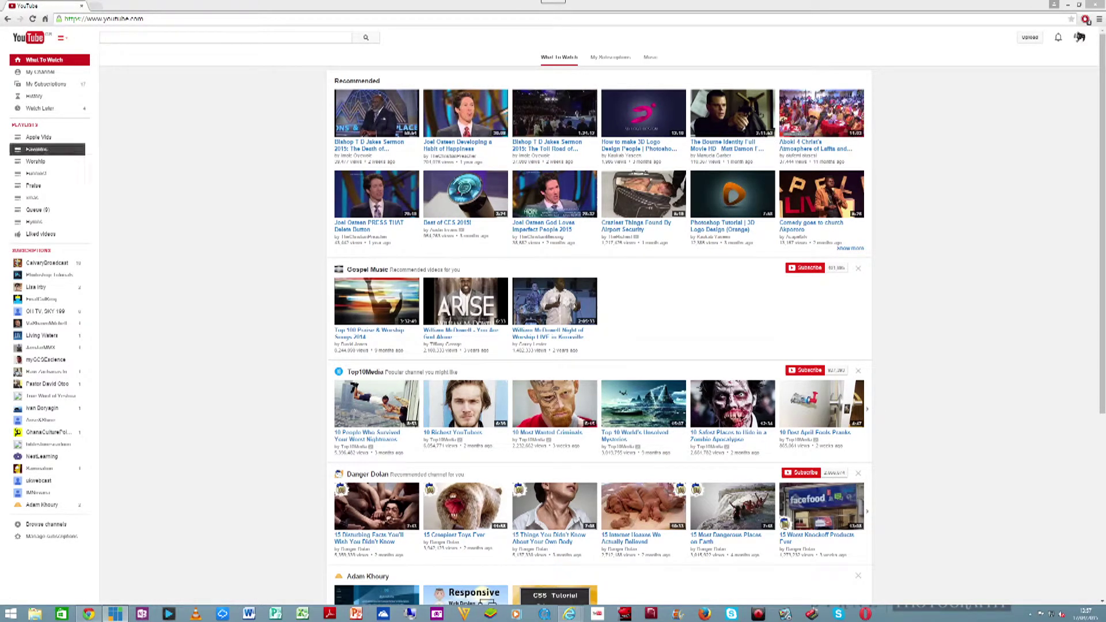
left_click(40, 72)
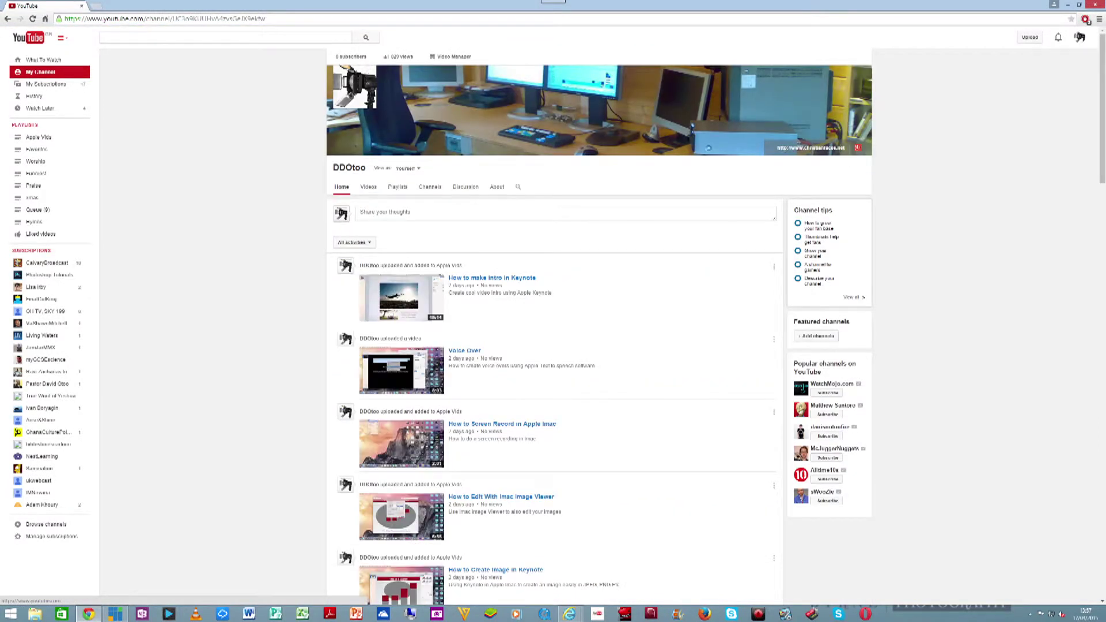
left_click(454, 57)
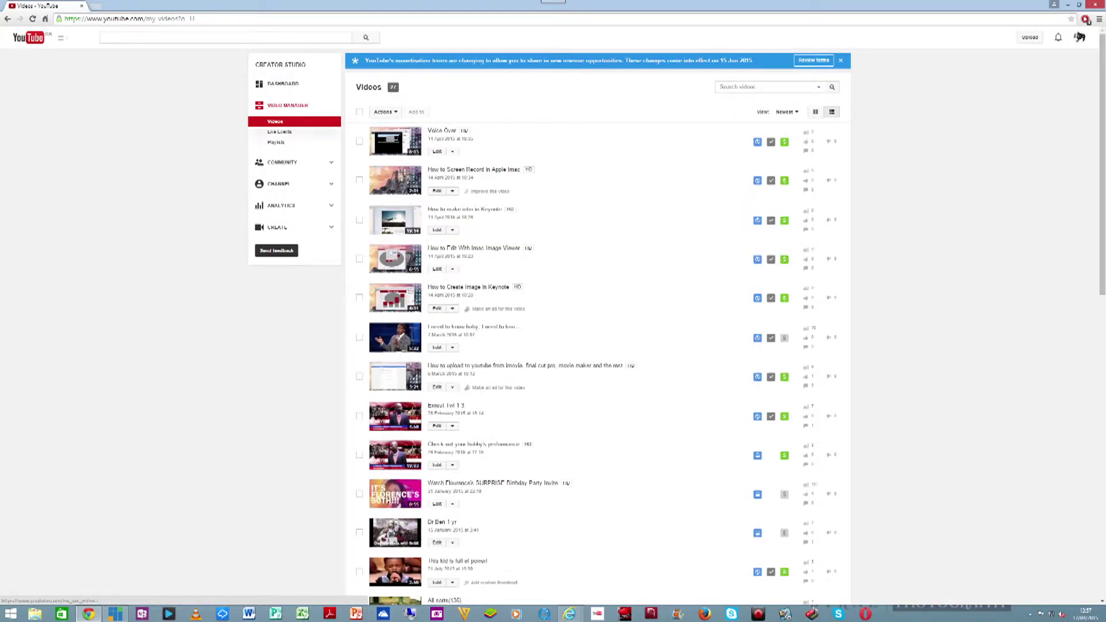
left_click(279, 131)
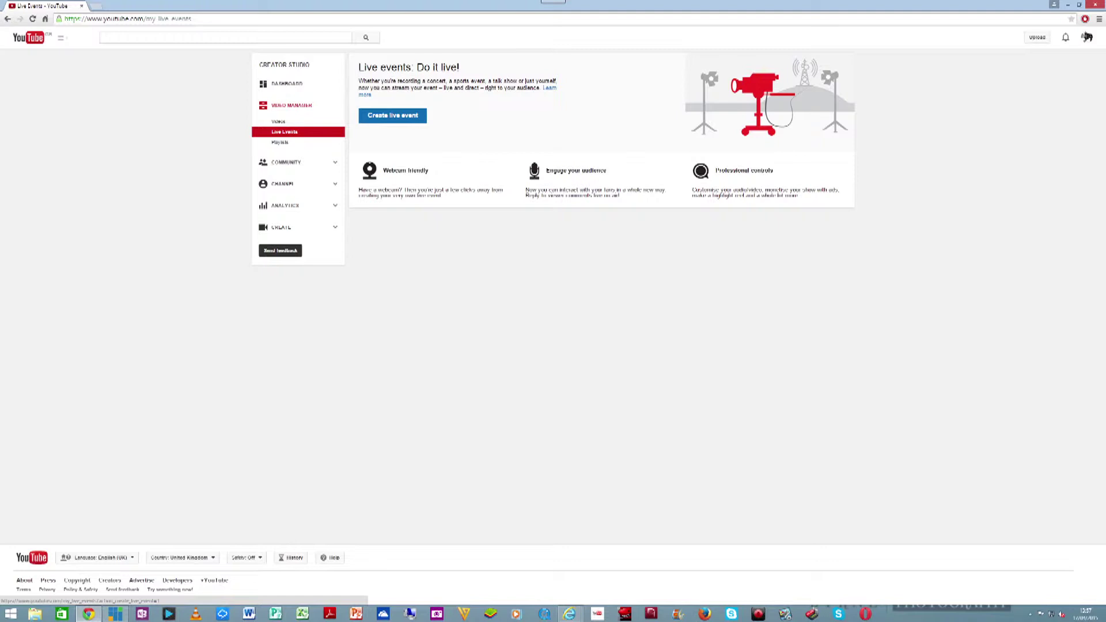
left_click(393, 116)
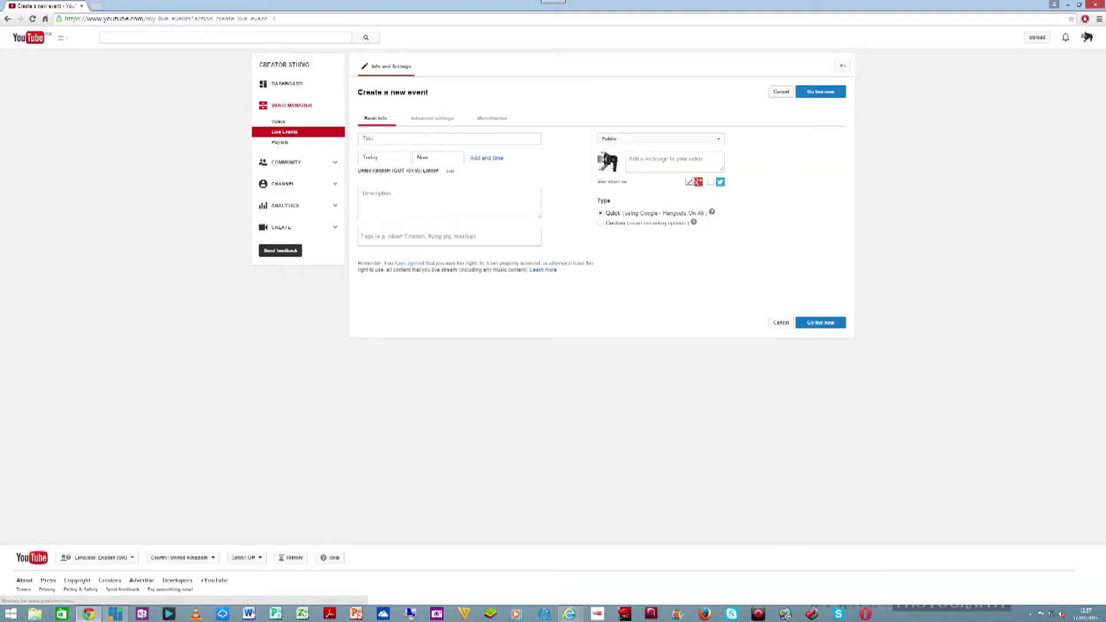
- Fill in the event's basic info with the title New, the description New and a start time of 14:00 today
left_click(404, 138)
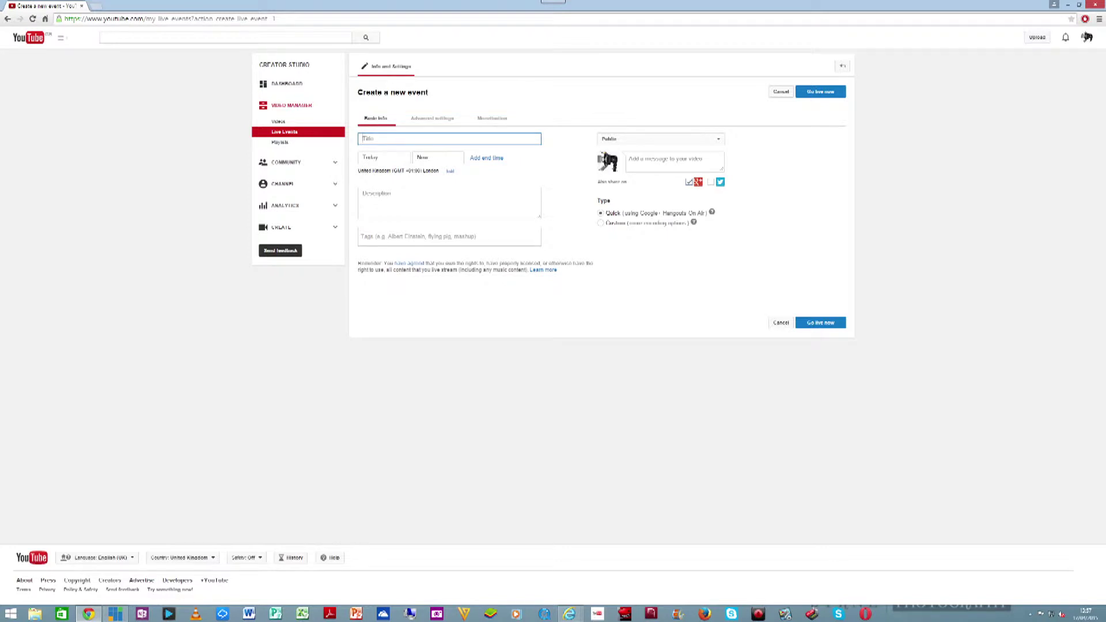
type("New")
left_click(404, 202)
type("New")
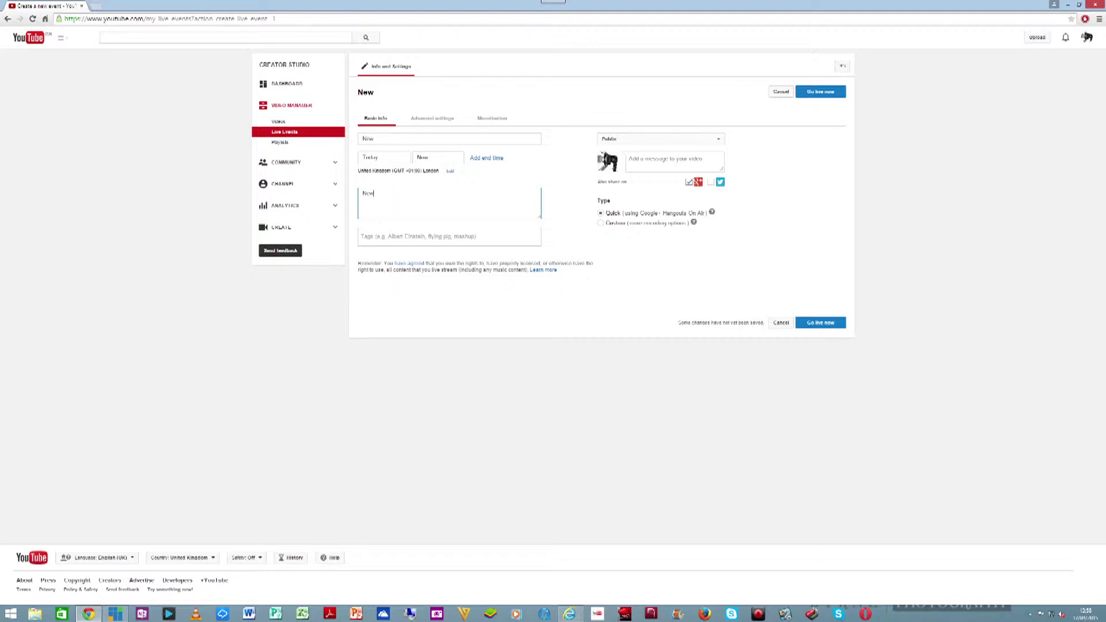
left_click(438, 158)
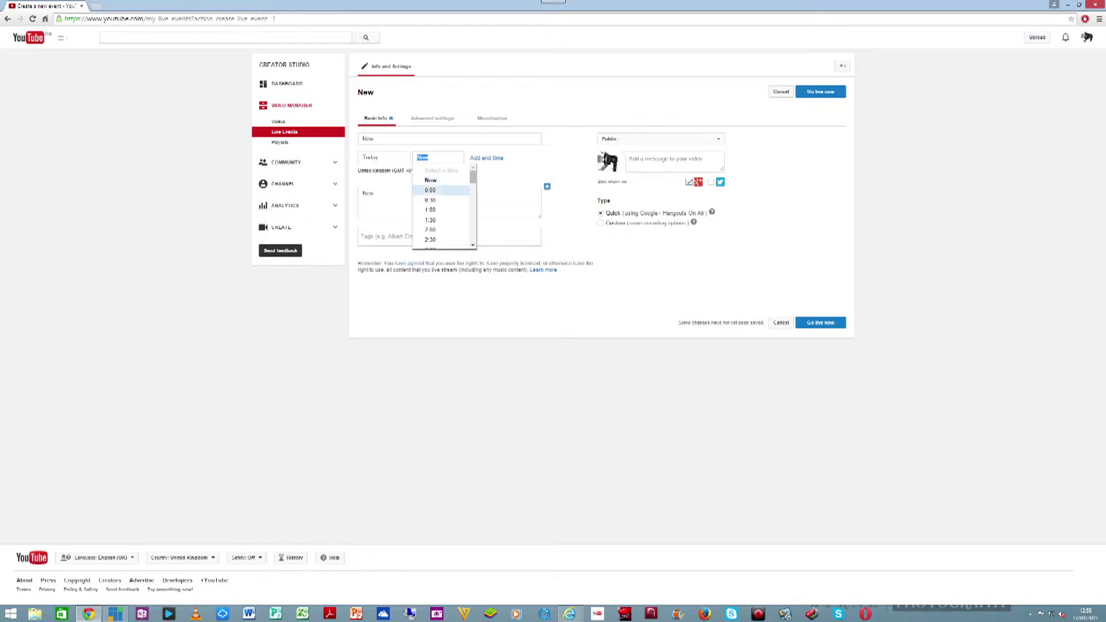
left_click(429, 158)
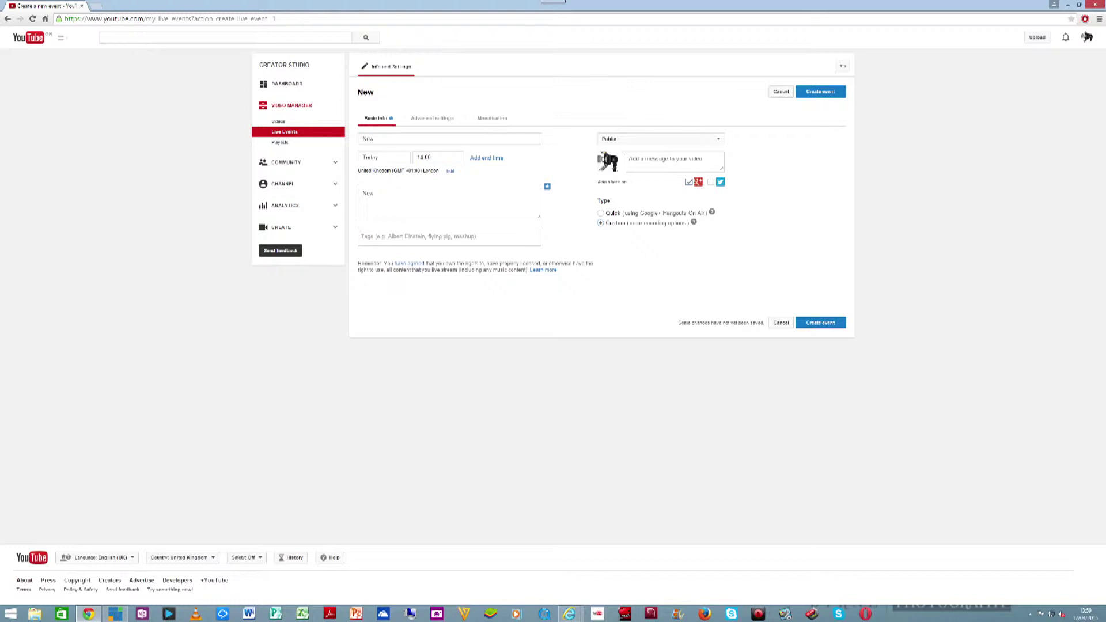
- Review the event's privacy choices Public, Unlisted and Private, leaving it set to Public
left_click(661, 139)
left_click(661, 139)
left_click(660, 139)
left_click(661, 138)
left_click(661, 139)
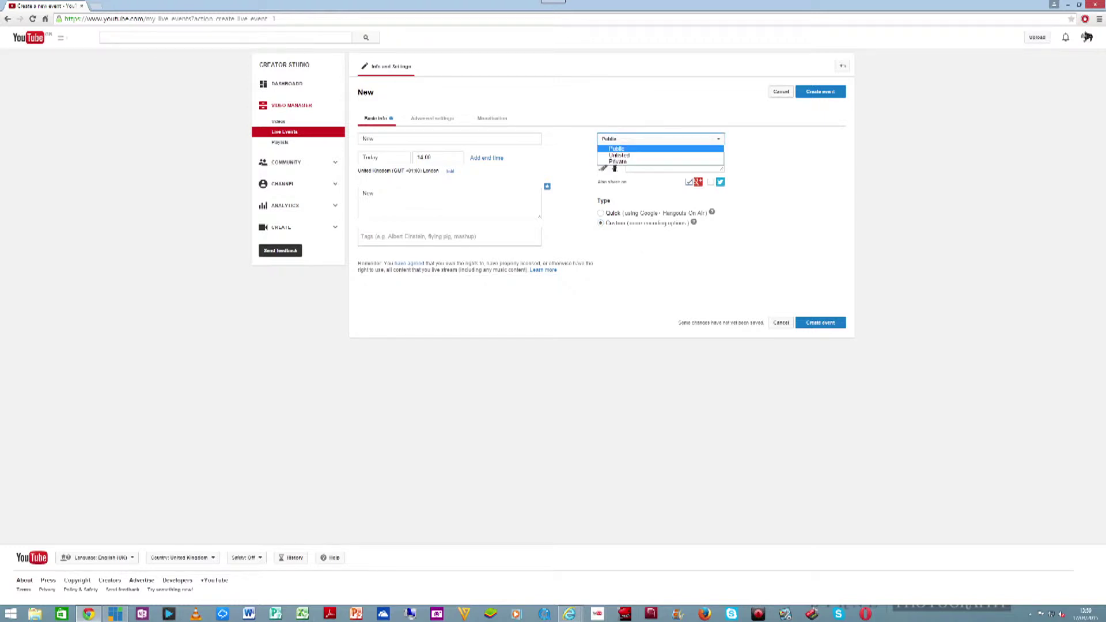
key("Down")
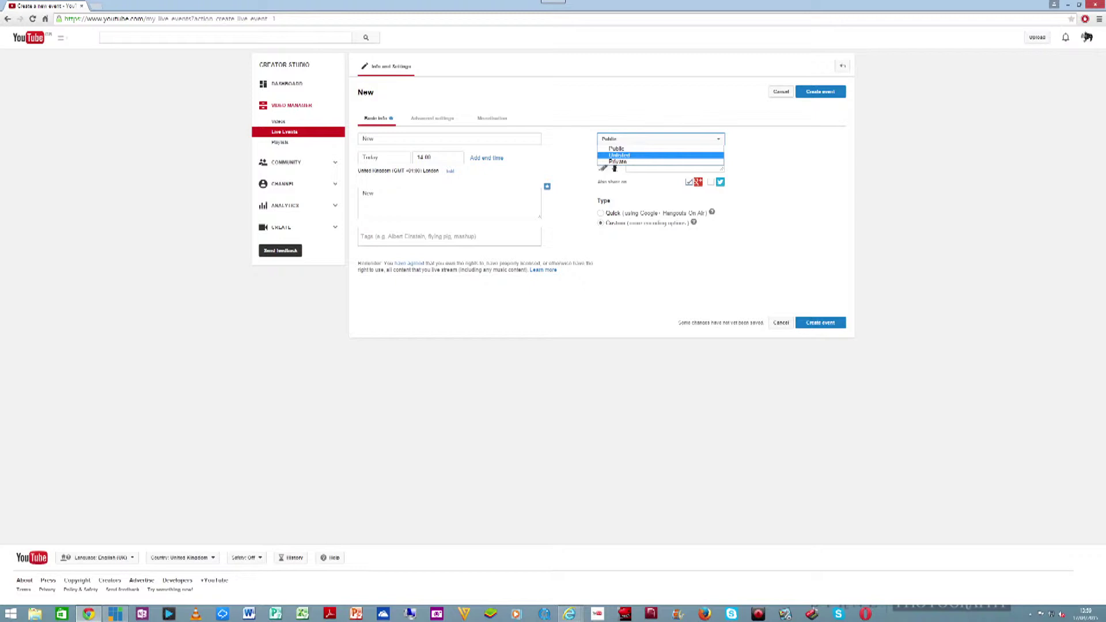
key("Down")
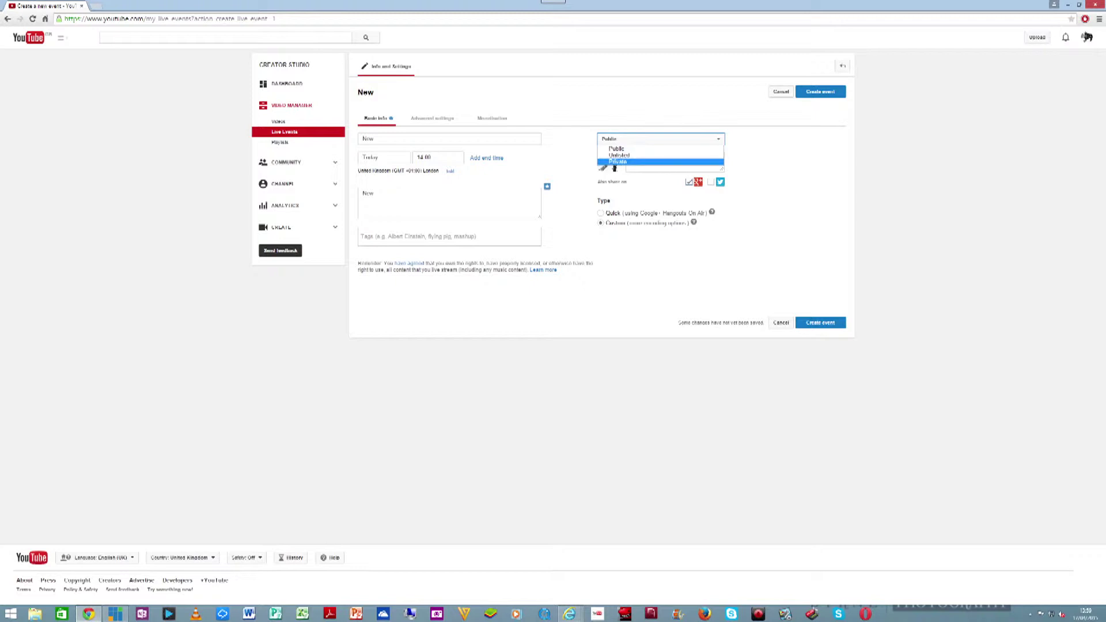
key("Escape")
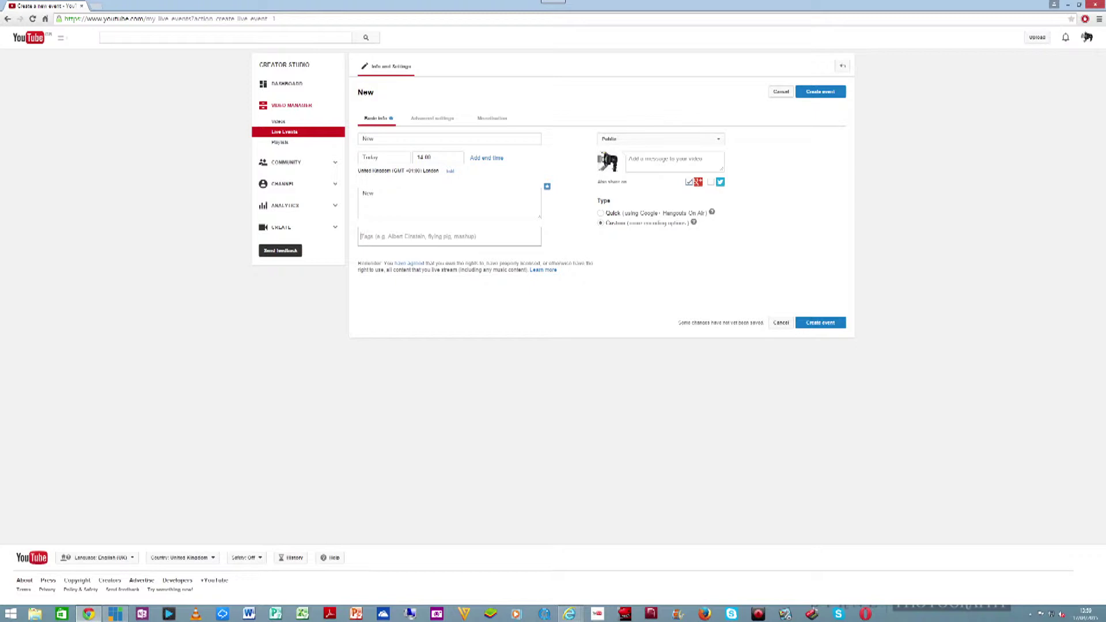
- Tag the event with news, usa, volcano and the suggested United States Of America (Country), and create the event
type("news")
key("Return")
type("usa")
key("Return")
type("volcano")
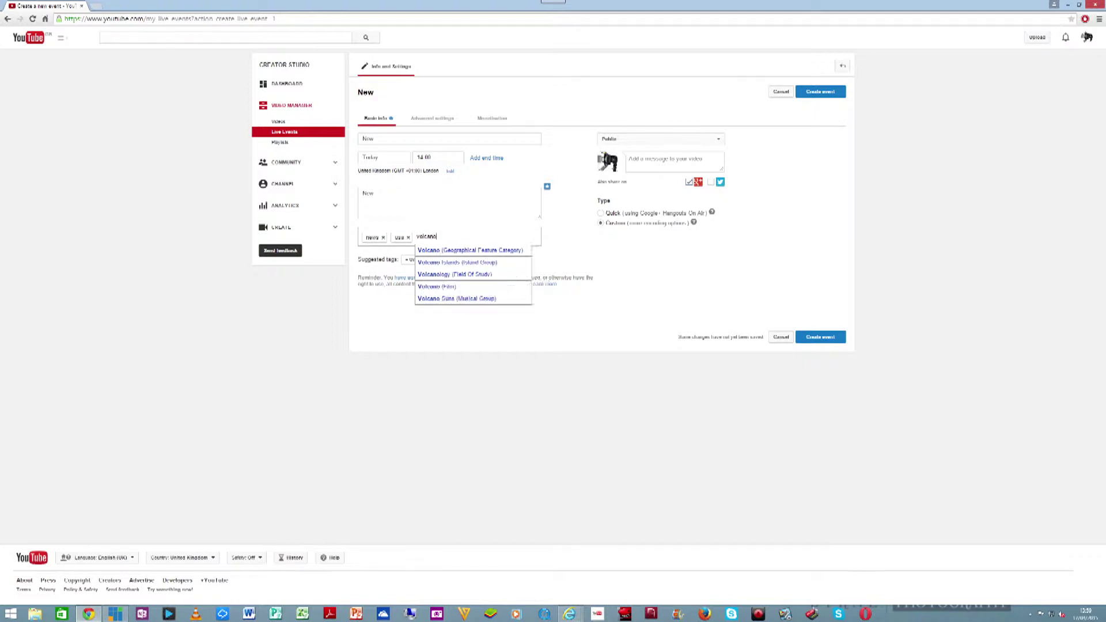
key("Return")
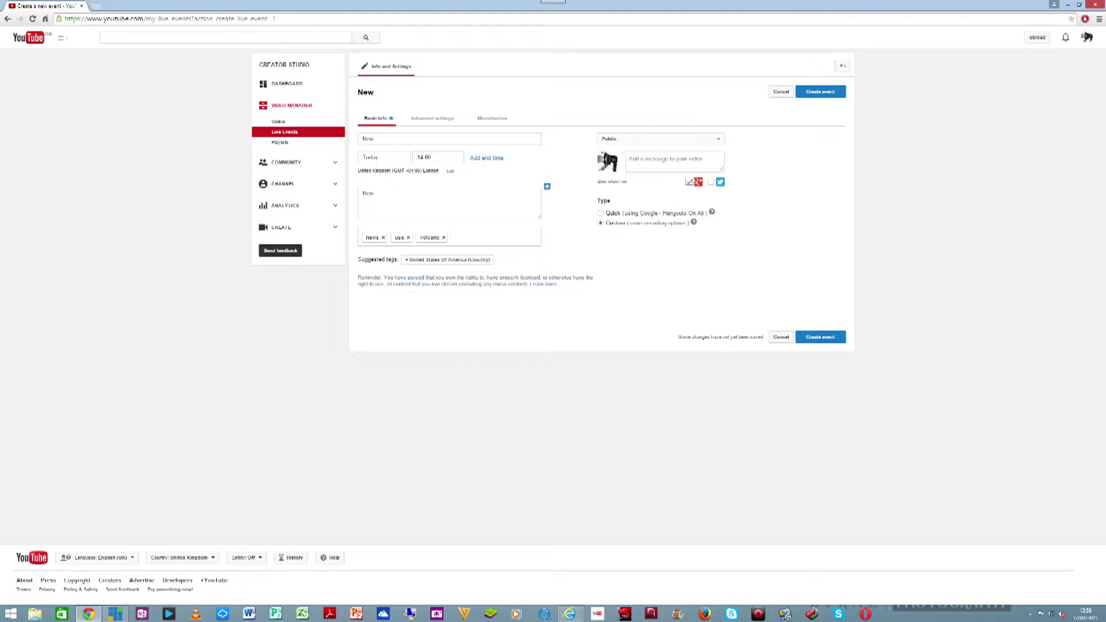
left_click(448, 259)
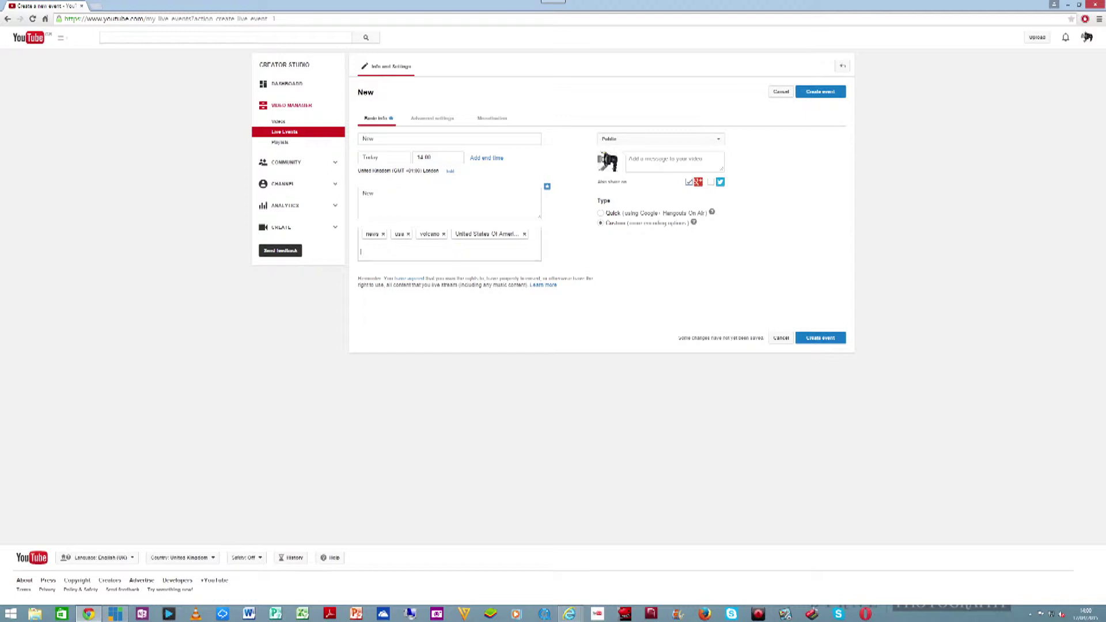
left_click(375, 194)
left_click(820, 338)
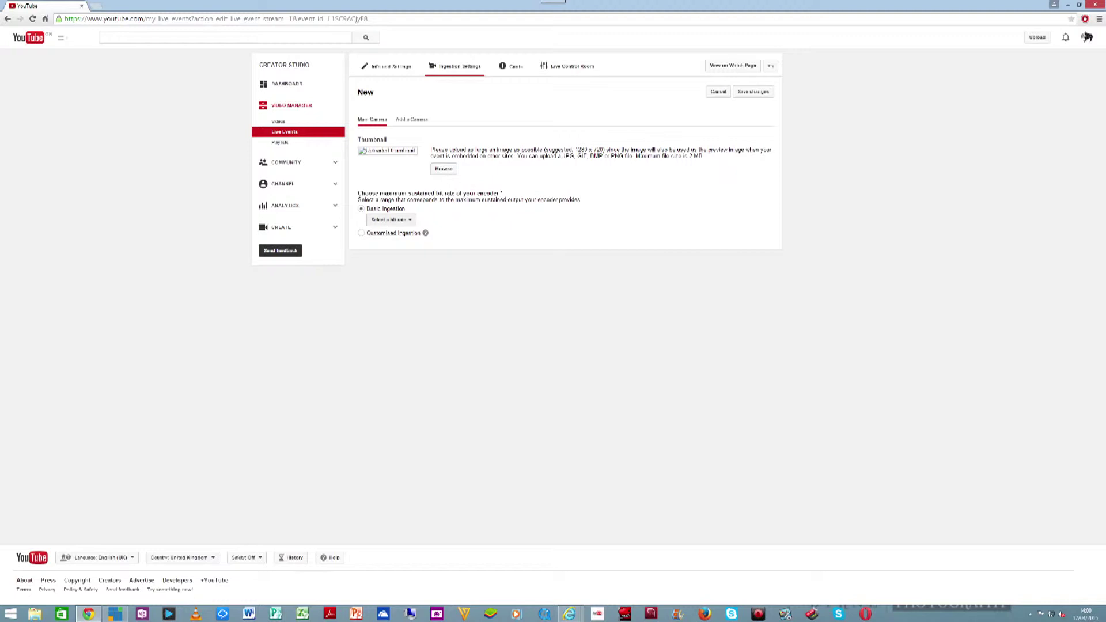
- Set the basic ingestion bit rate for the main camera to 3000 Kbps - 6000 Kbps (1080p)
left_click(390, 220)
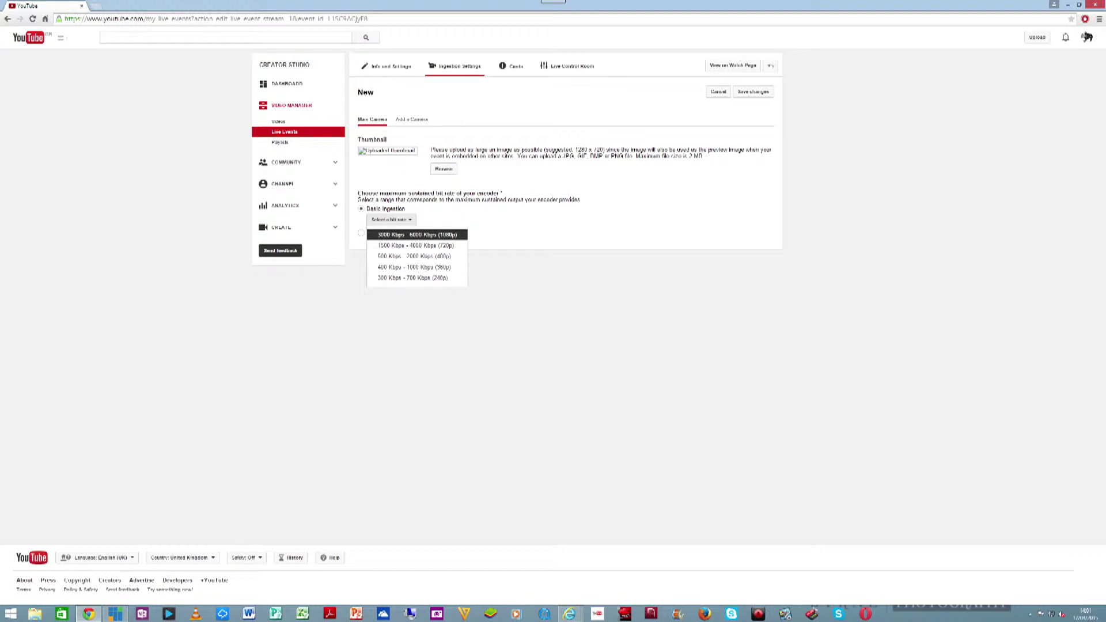
key("Down")
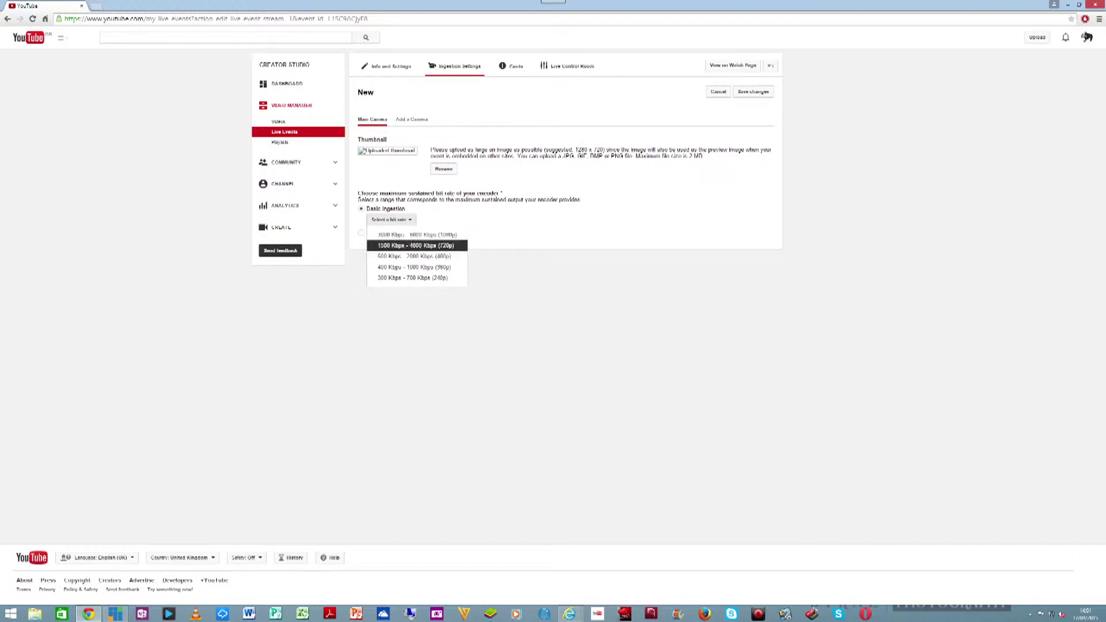
key("Down")
key("Down")
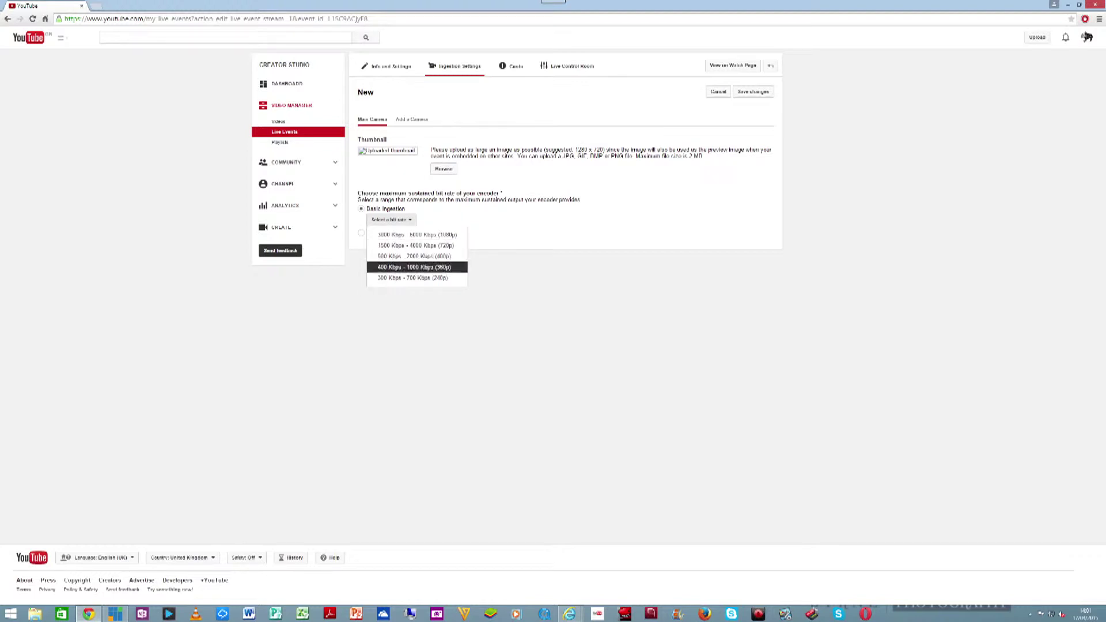
key("Up")
key("Up")
key("Up")
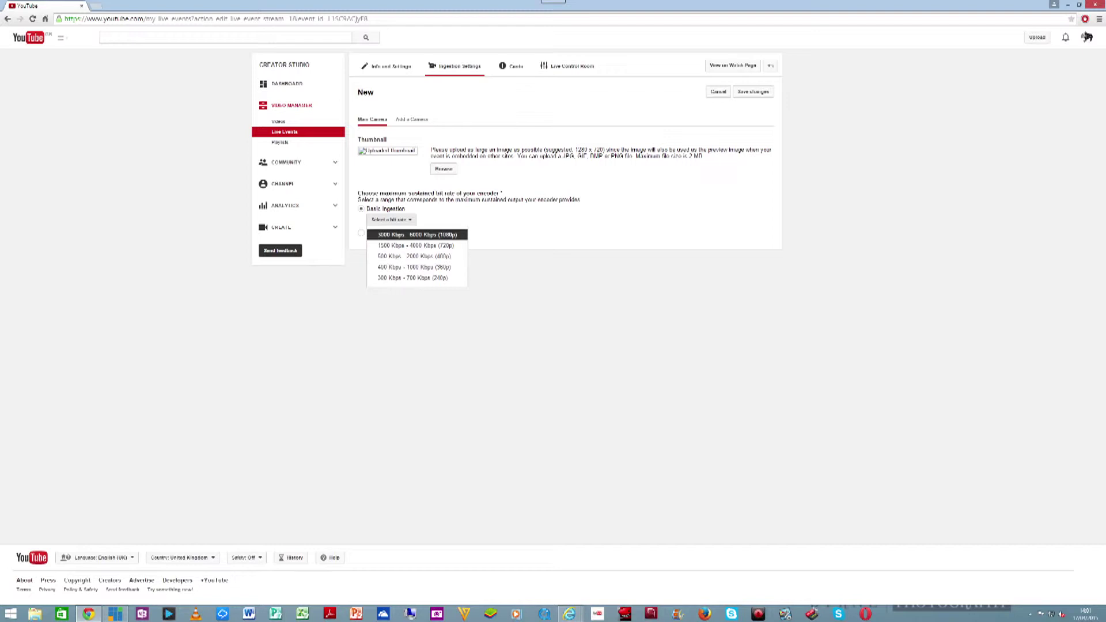
key("Return")
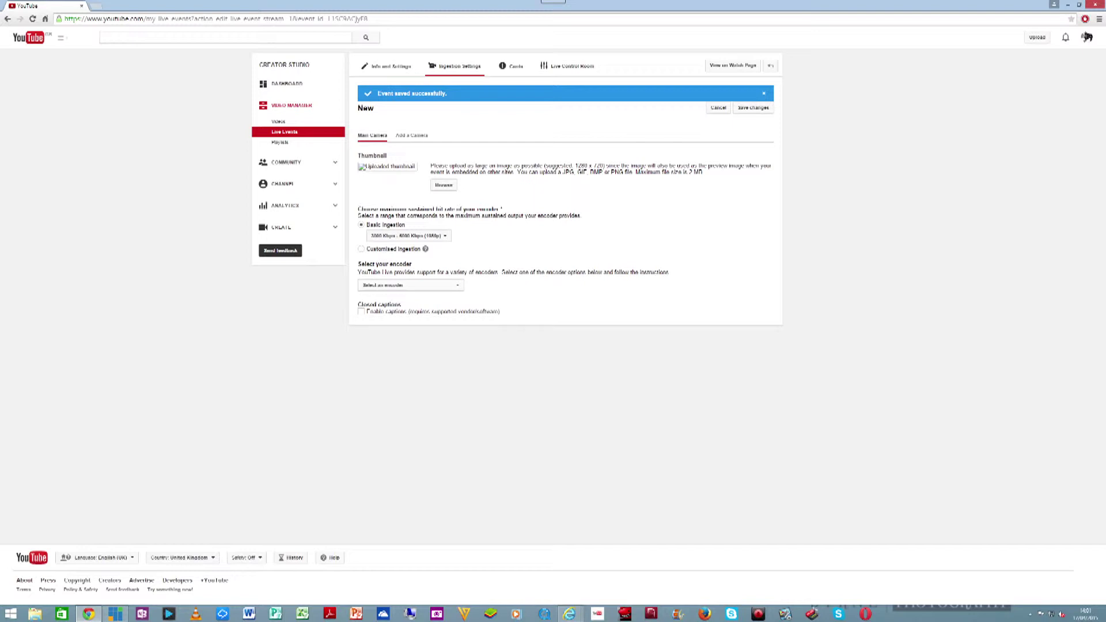
- Select Other encoders as the event's encoder to display its stream name and server URL fields
key("alt+Down")
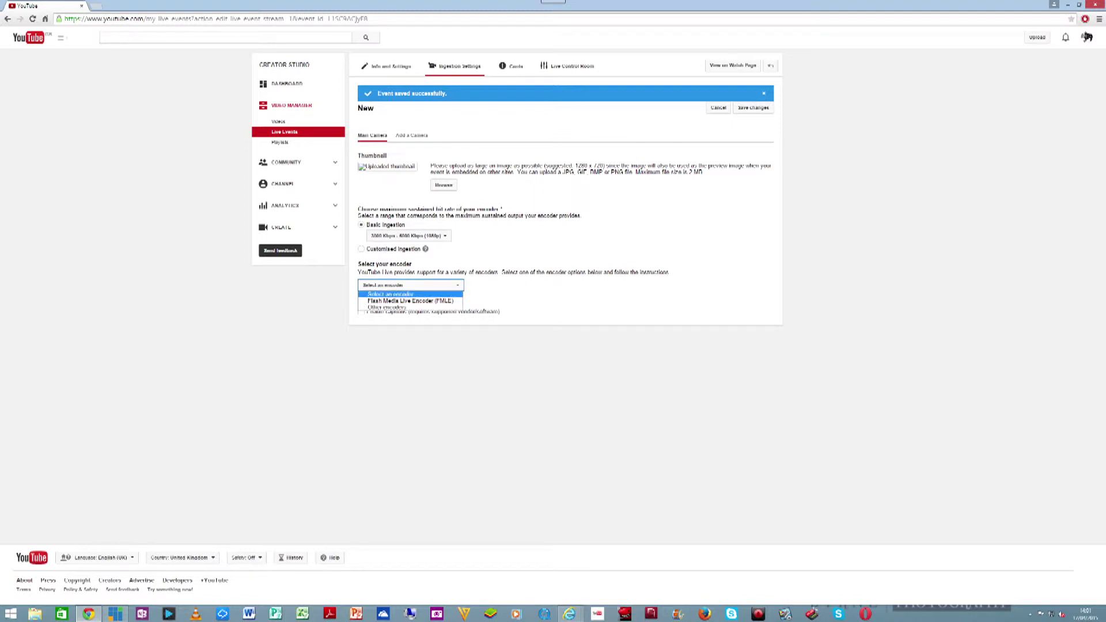
key("Down")
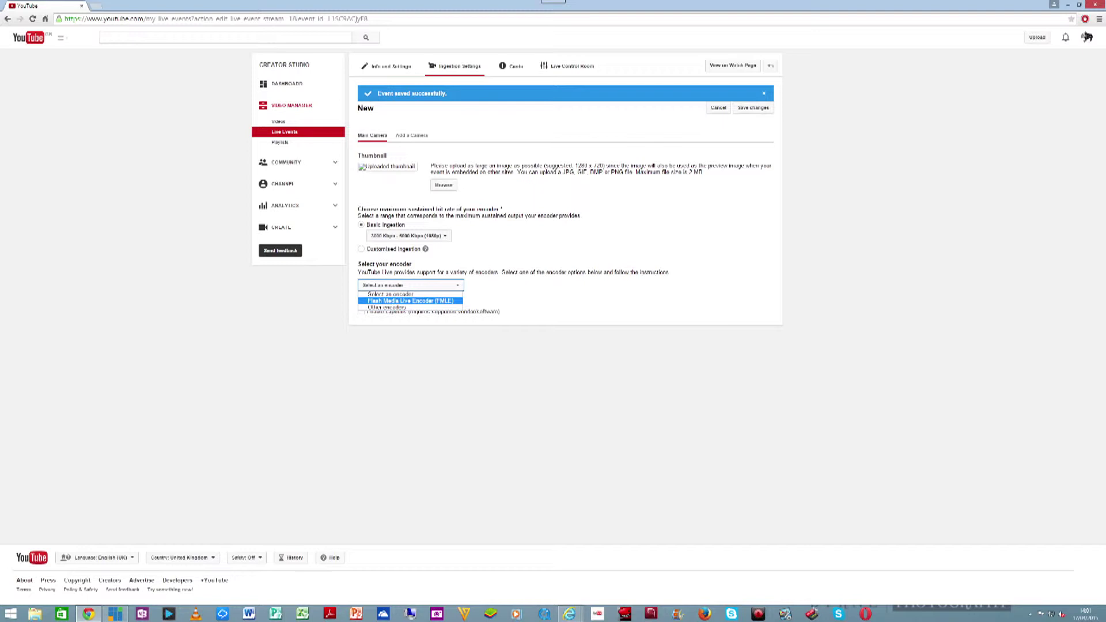
key("Down")
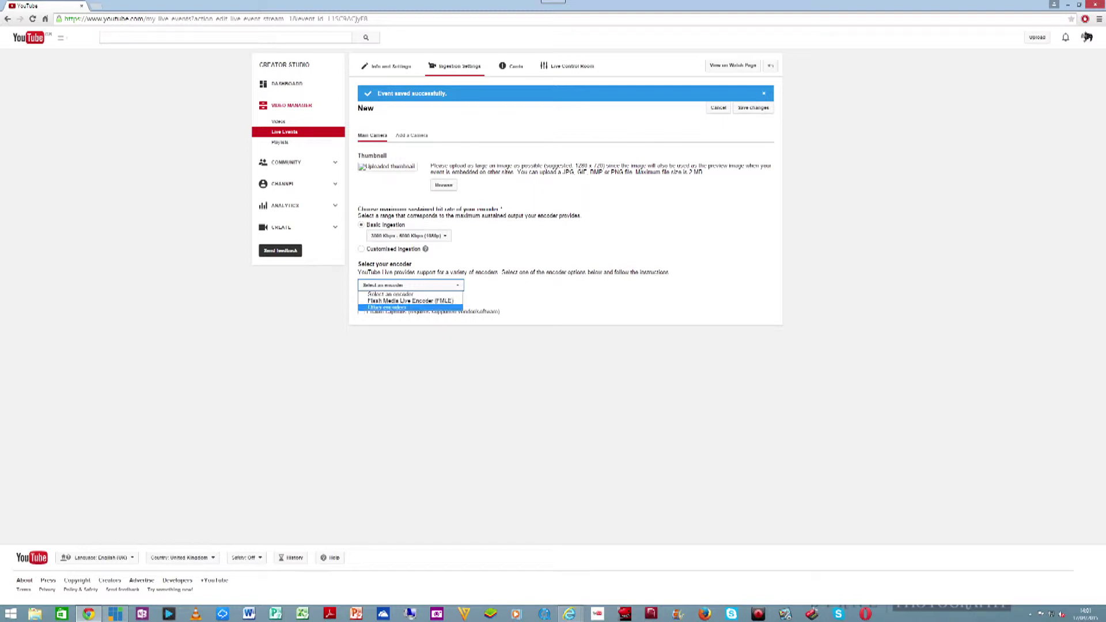
key("Return")
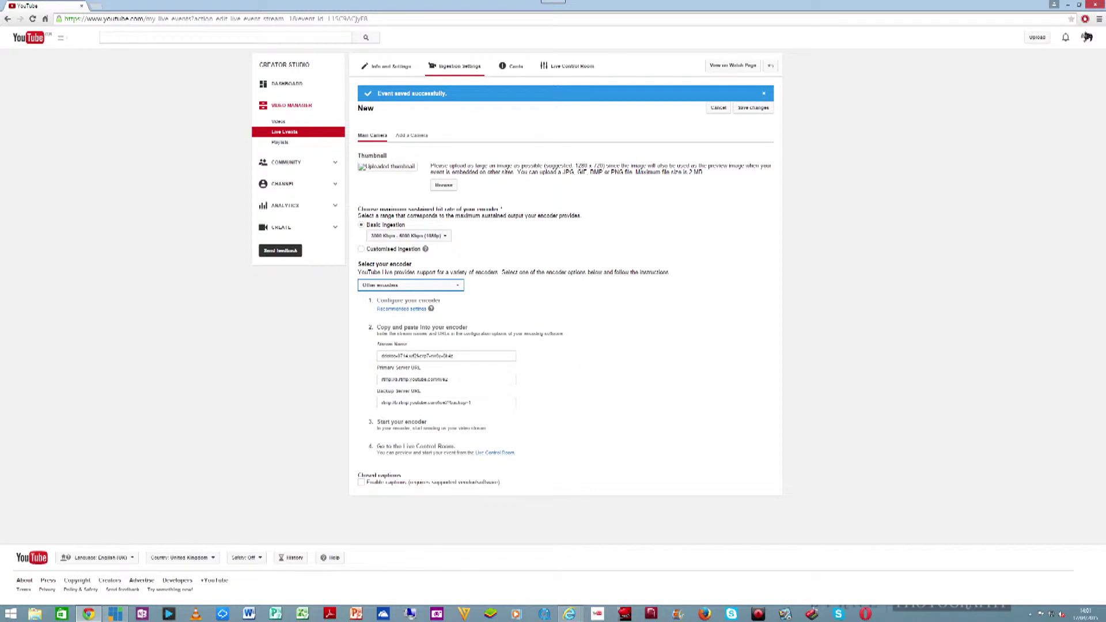
- Set the event's encoder to Flash Media Live Encoder (FMLE)
key("alt+Down")
key("Up")
key("Return")
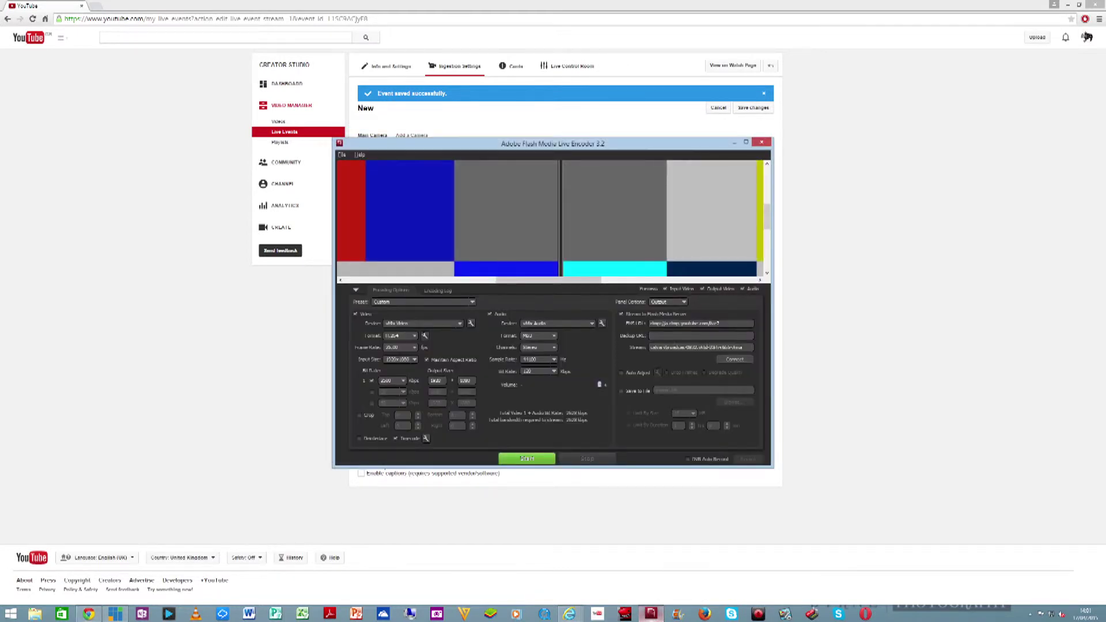
- Switch to Adobe Flash Media Live Encoder and set the video device to vMix Video, keeping the H.264 format
left_click_drag(552, 144, 809, 46)
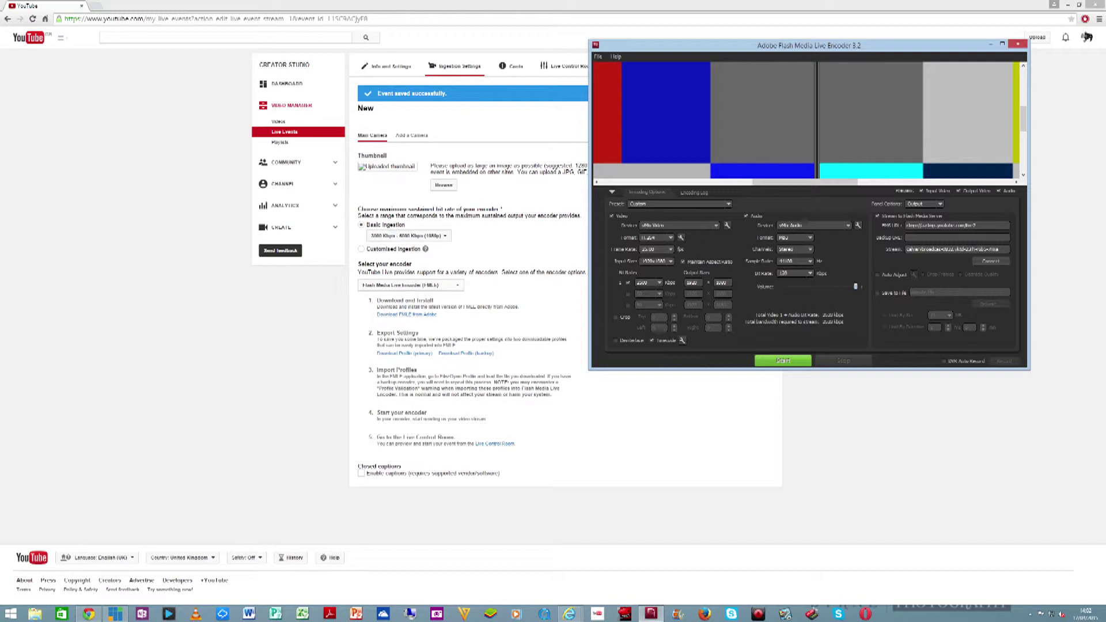
left_click(716, 225)
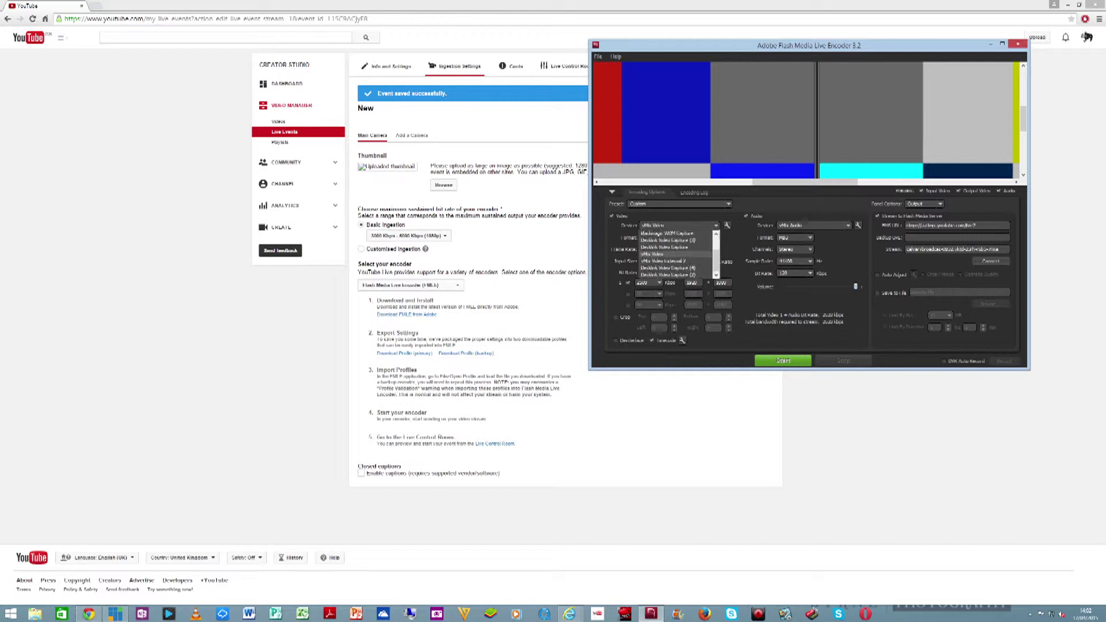
left_click(657, 254)
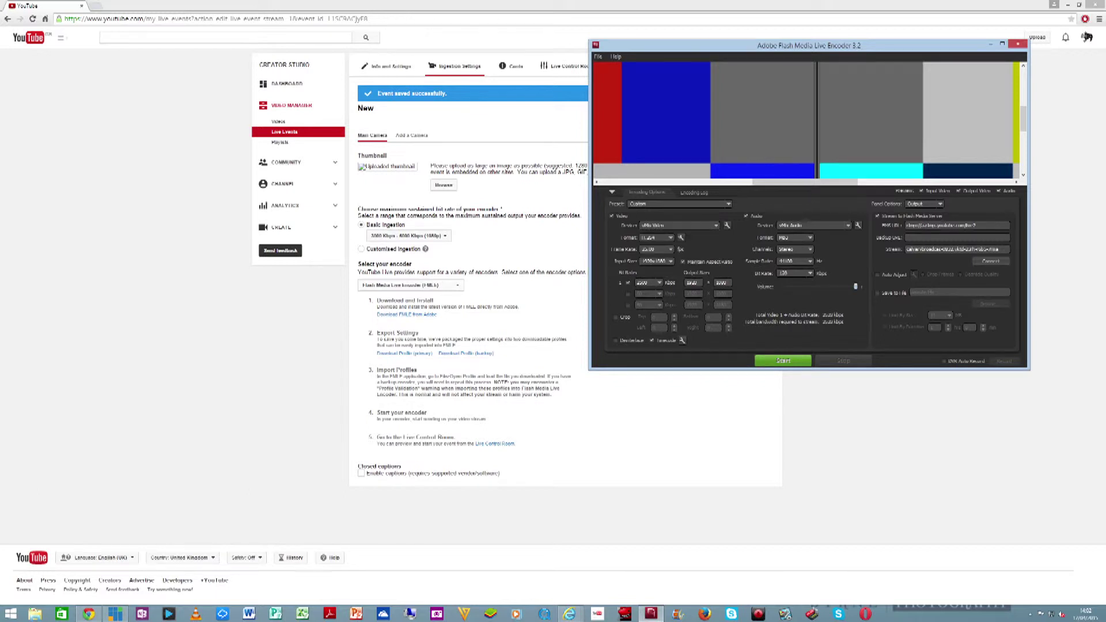
left_click(716, 225)
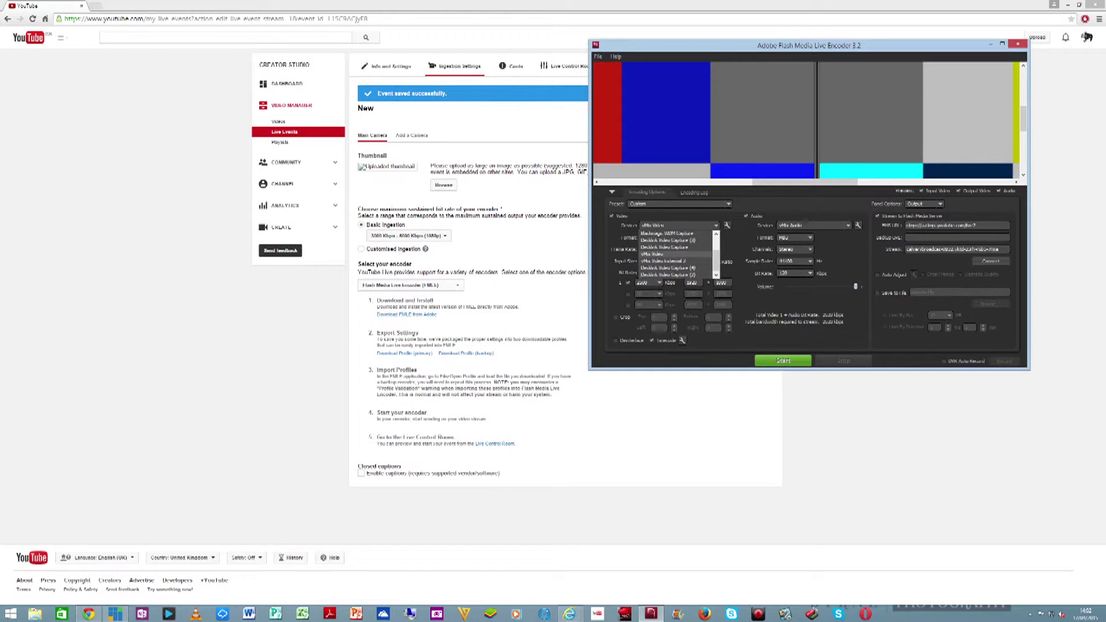
left_click(656, 254)
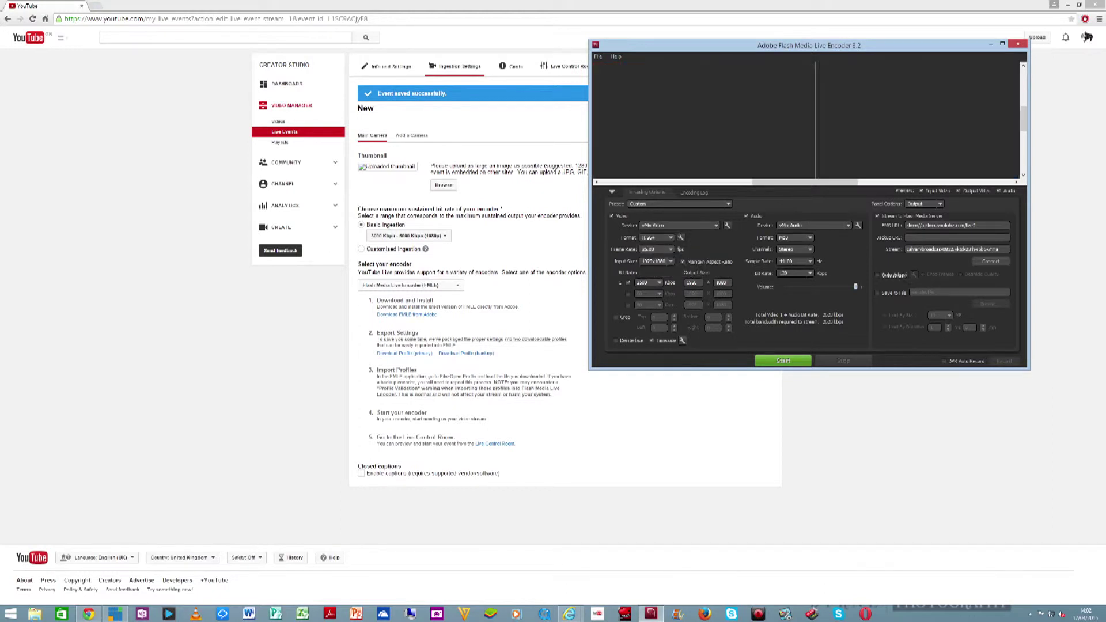
left_click(656, 237)
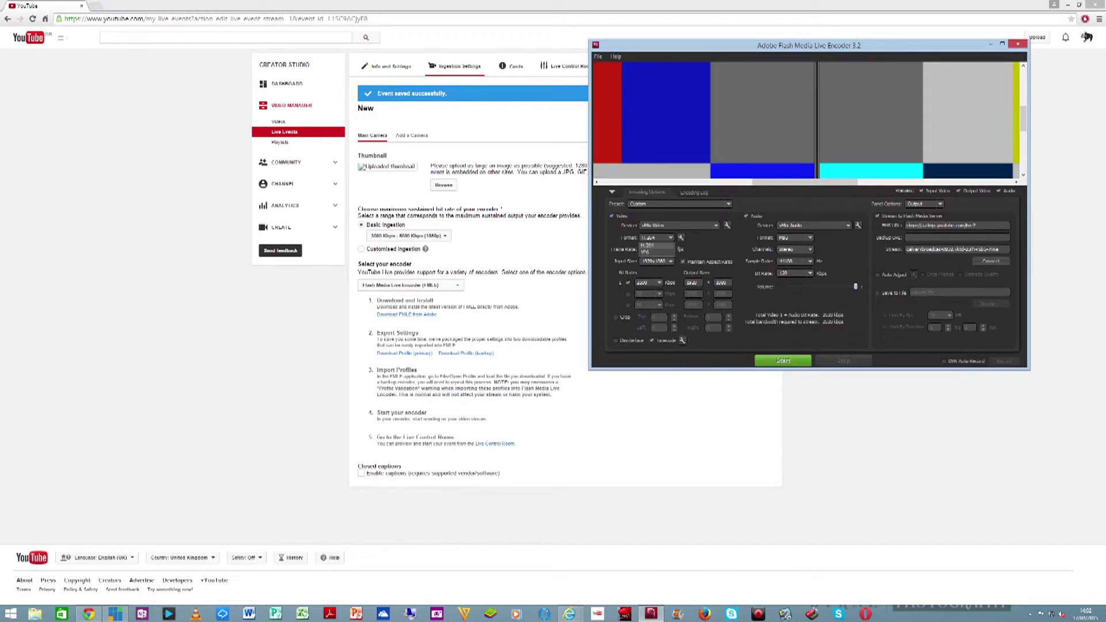
key("Escape")
- Set the bit rate of the first video stream to 2500 Kbps in the encoding options
key("alt+Down")
key("Down")
key("Up")
key("Down")
key("Up")
key("Down")
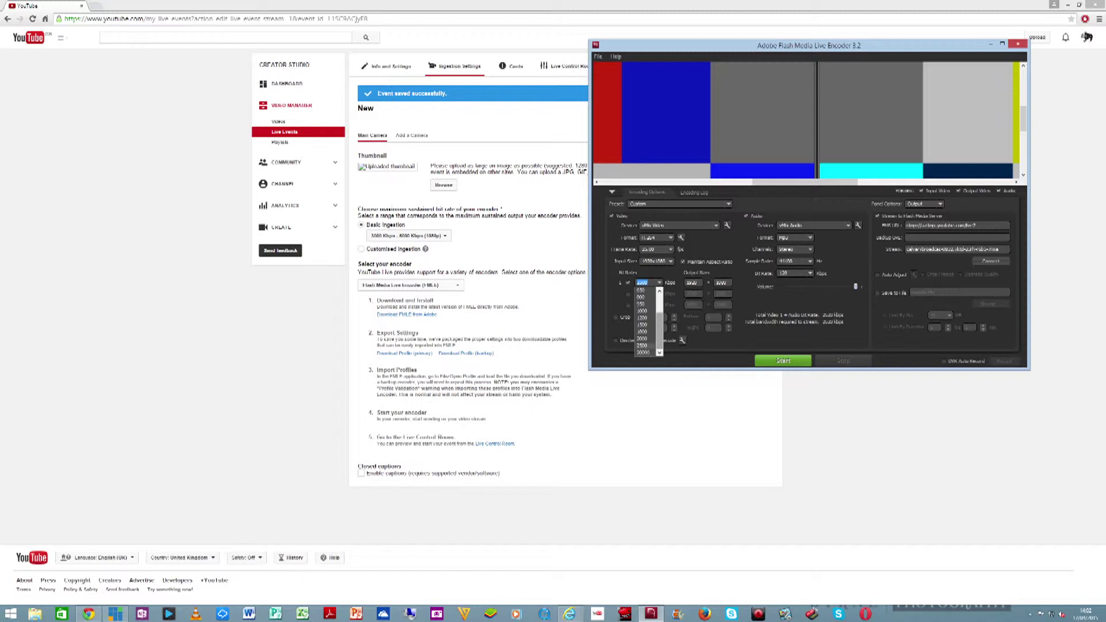
key("Up")
key("Down")
key("Down")
key("Down")
key("Return")
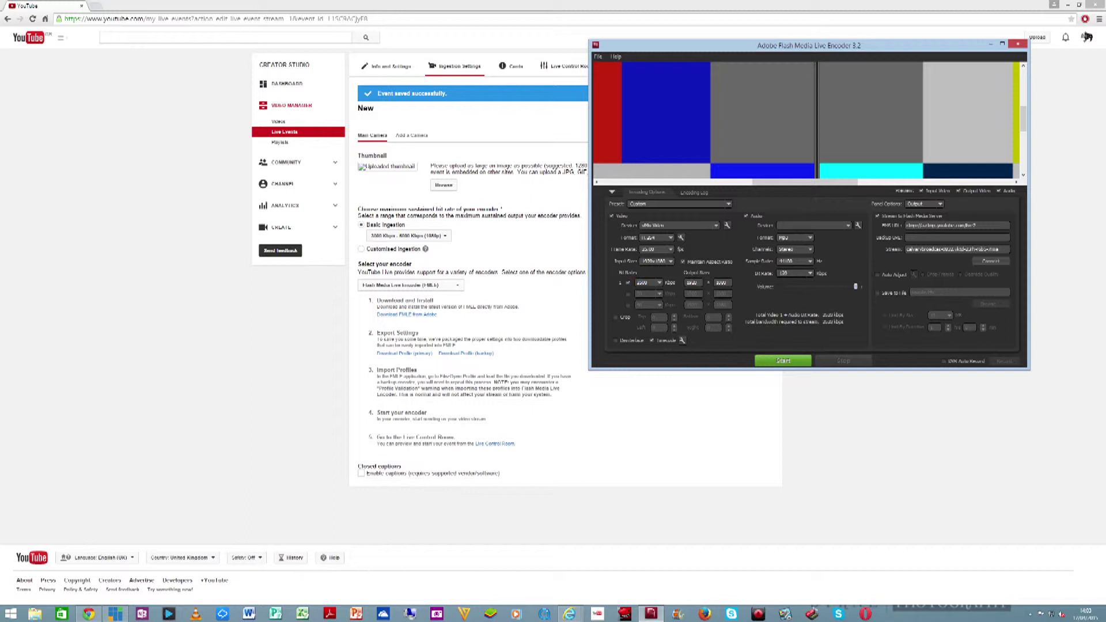
- Set the encoder's audio device to vMix Audio
key("alt+Down")
key("Return")
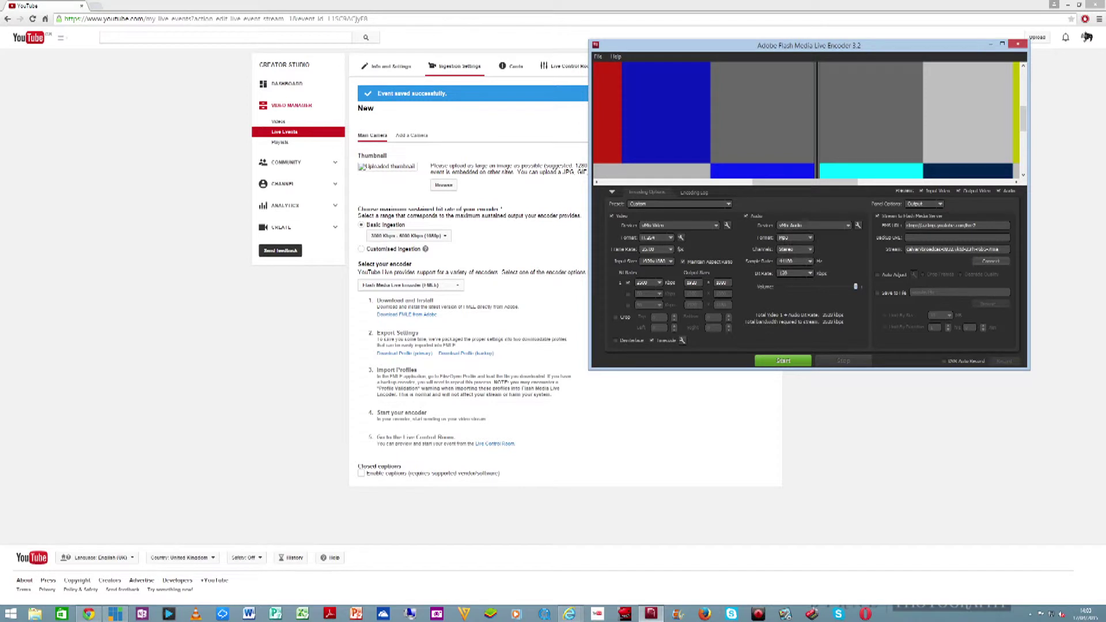
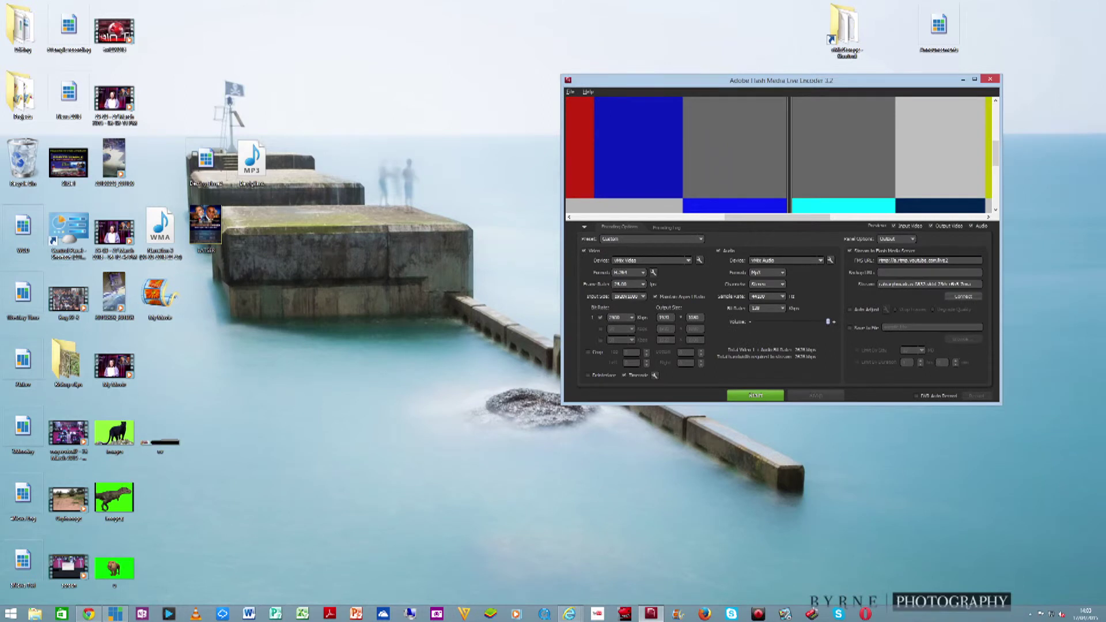
left_click_drag(749, 80, 714, 86)
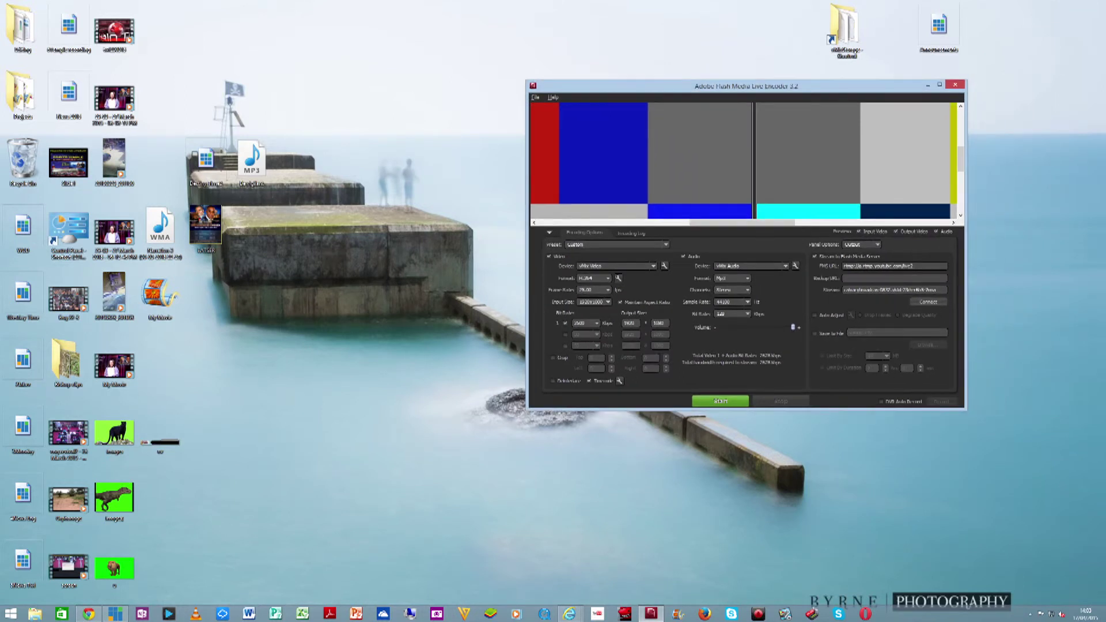
- Switch to the YouTube event page, download the primary FMLE profile and open it in Notepad
left_click(89, 614)
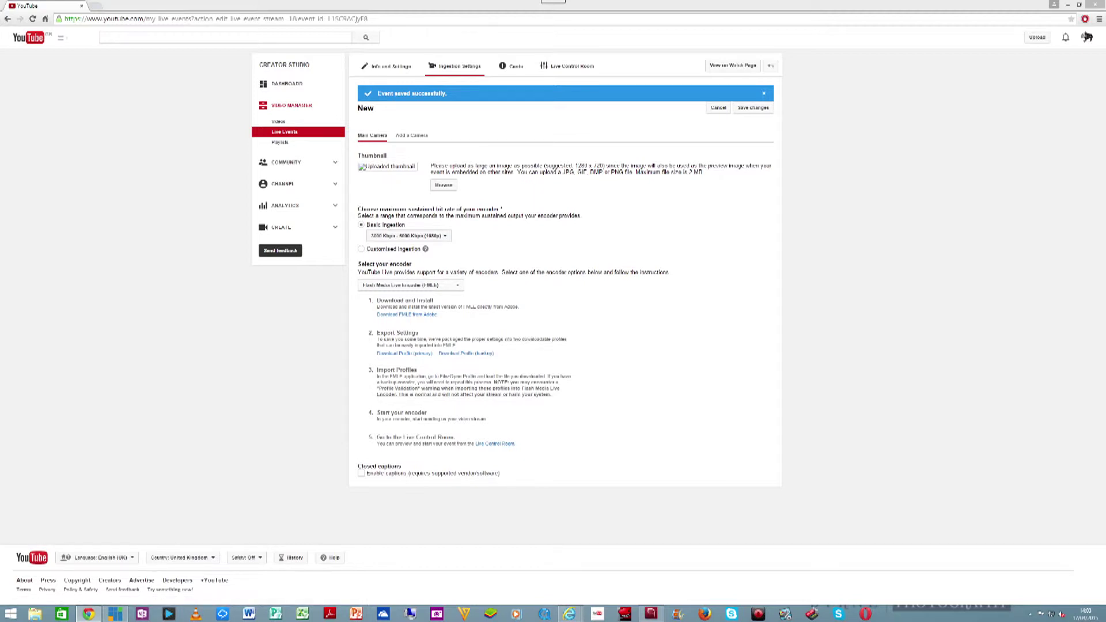
left_click(404, 353)
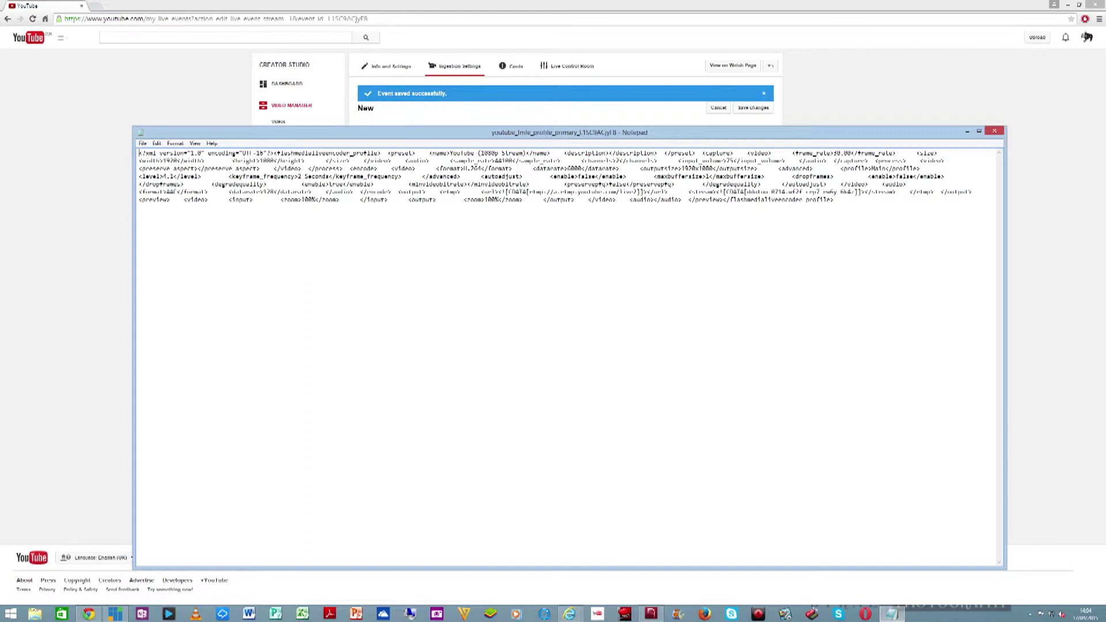
- Copy the RTMP server URL from the profile's url element and switch to Adobe Flash Media Live Encoder
left_click_drag(508, 192, 638, 192)
left_click_drag(727, 191, 859, 192)
left_click(139, 207)
left_click_drag(508, 191, 638, 192)
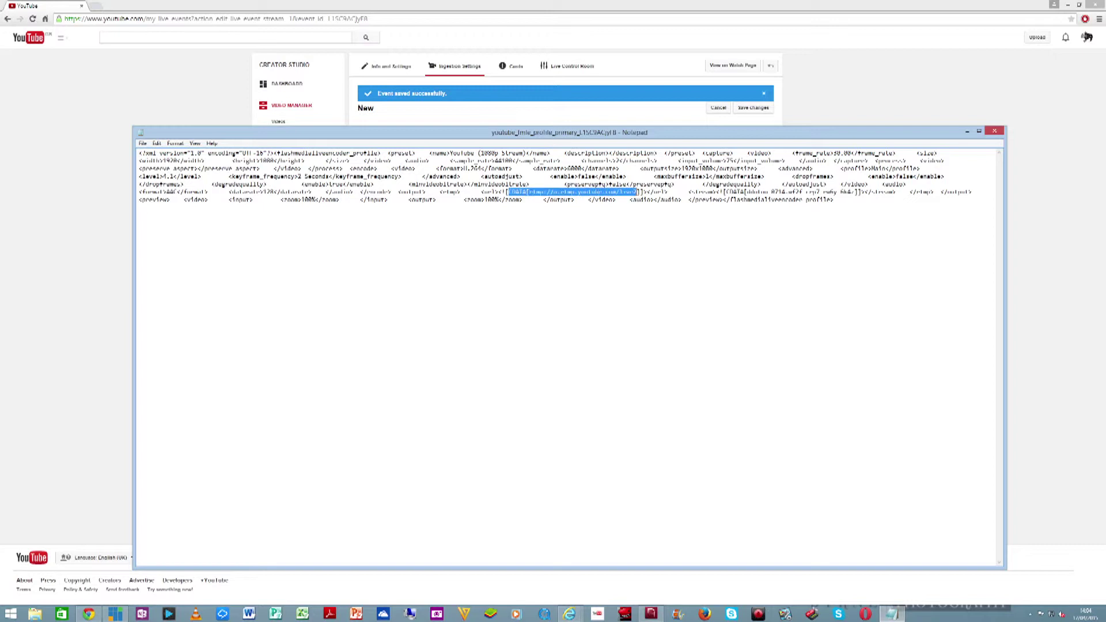
left_click(139, 207)
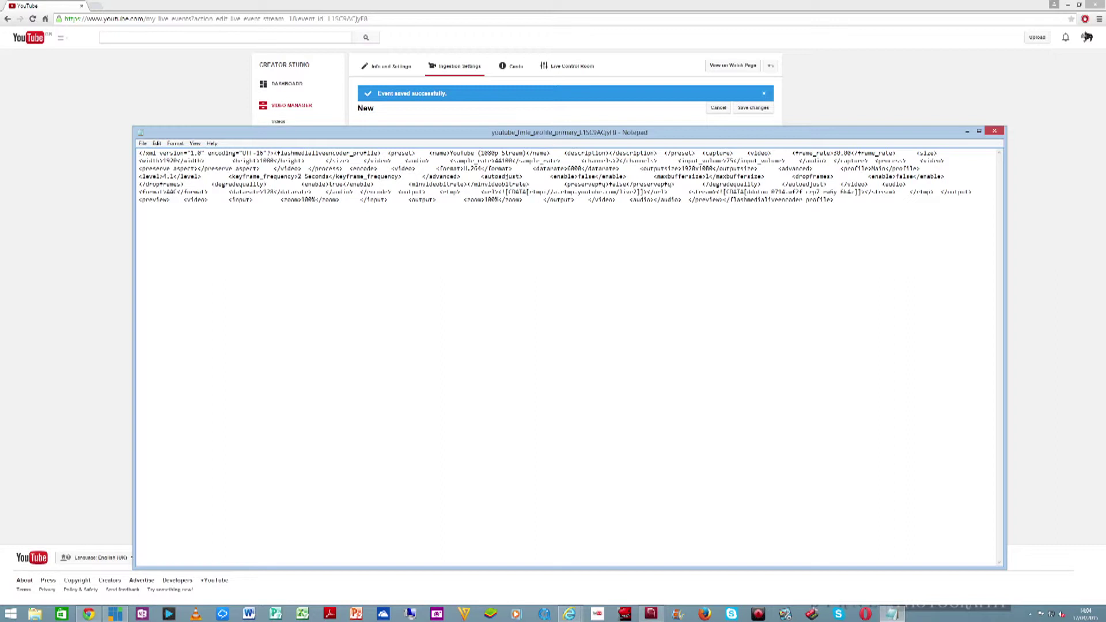
left_click_drag(529, 192, 638, 191)
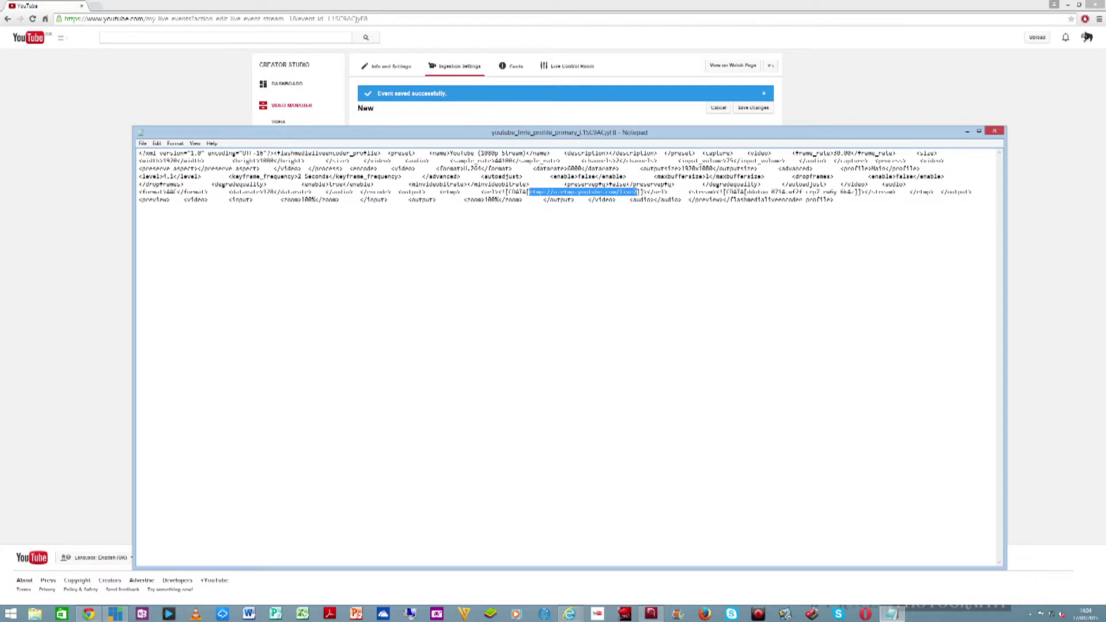
right_click(560, 193)
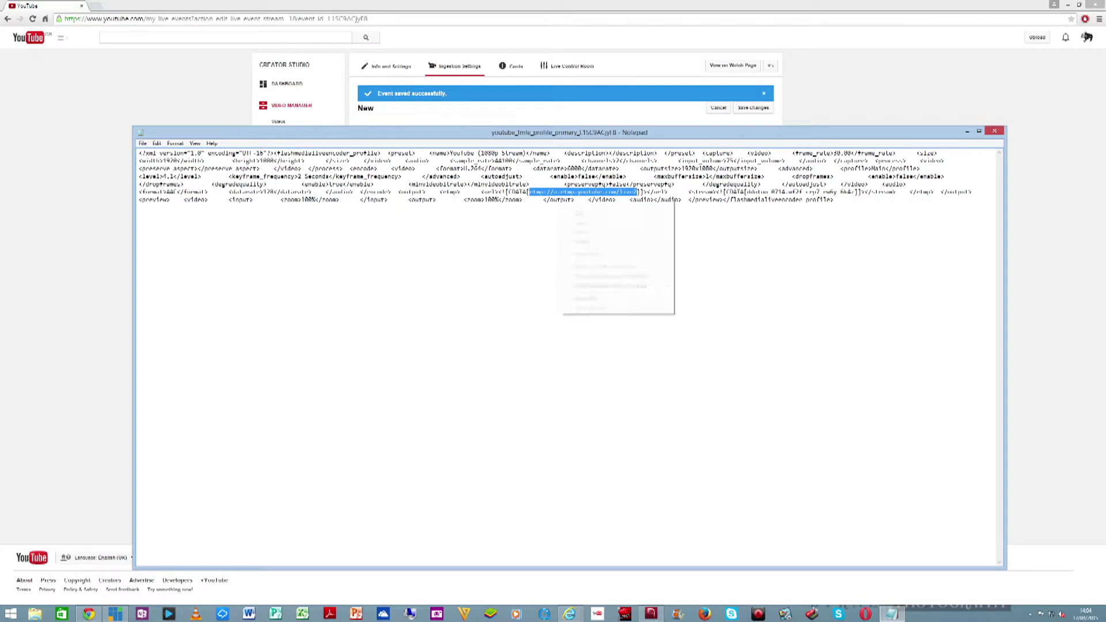
left_click(580, 223)
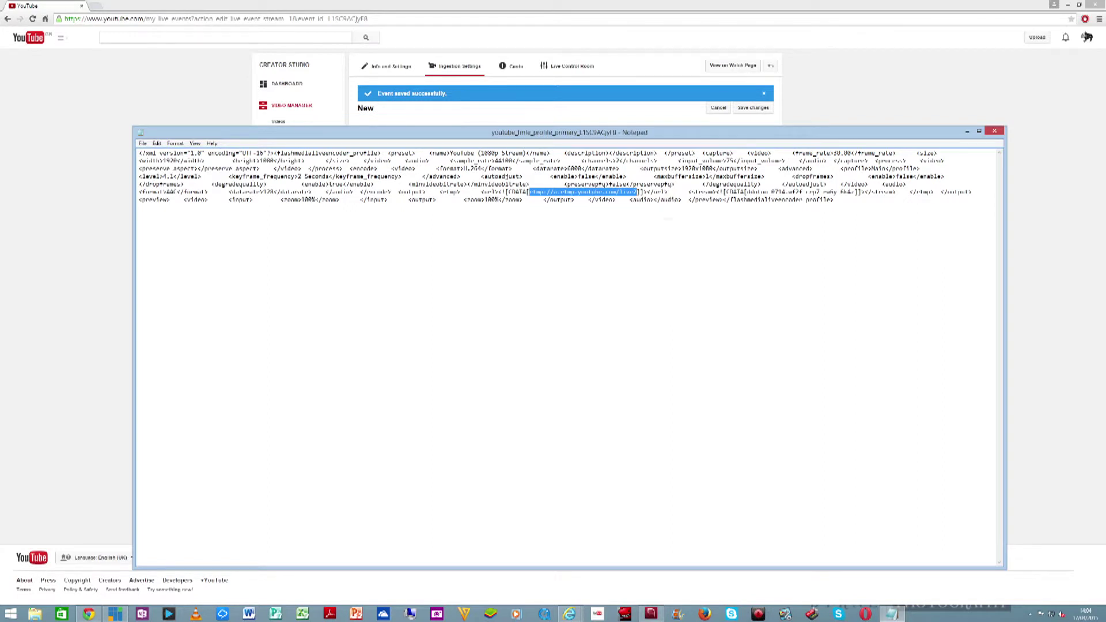
left_click(650, 613)
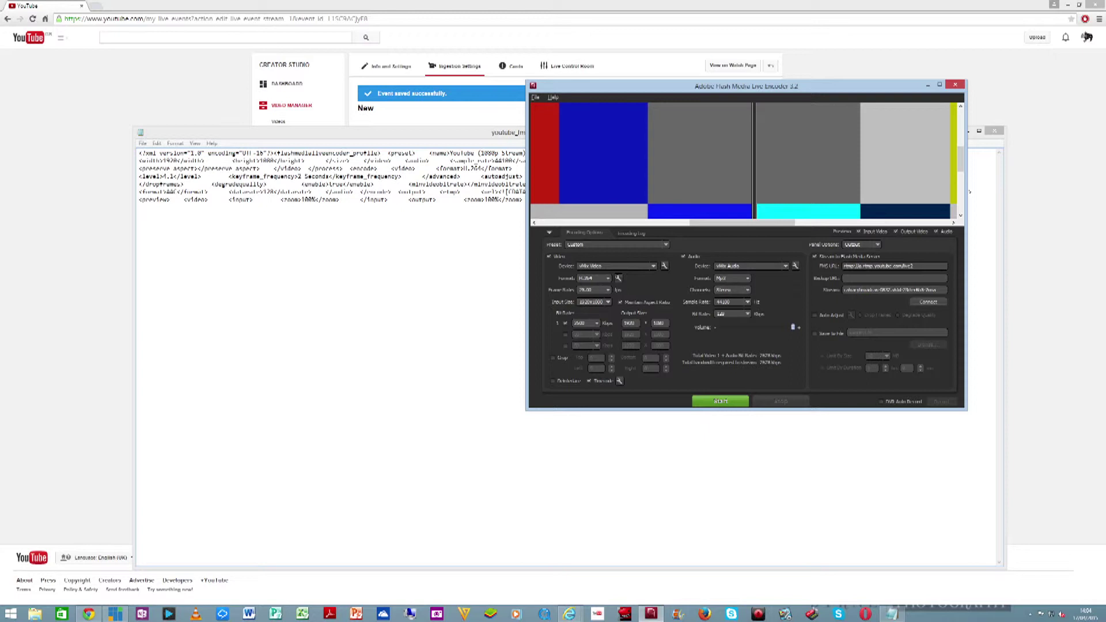
- Return to the profile in Notepad, copy the stream name from its stream element, and switch back to the encoder
key("alt+Tab")
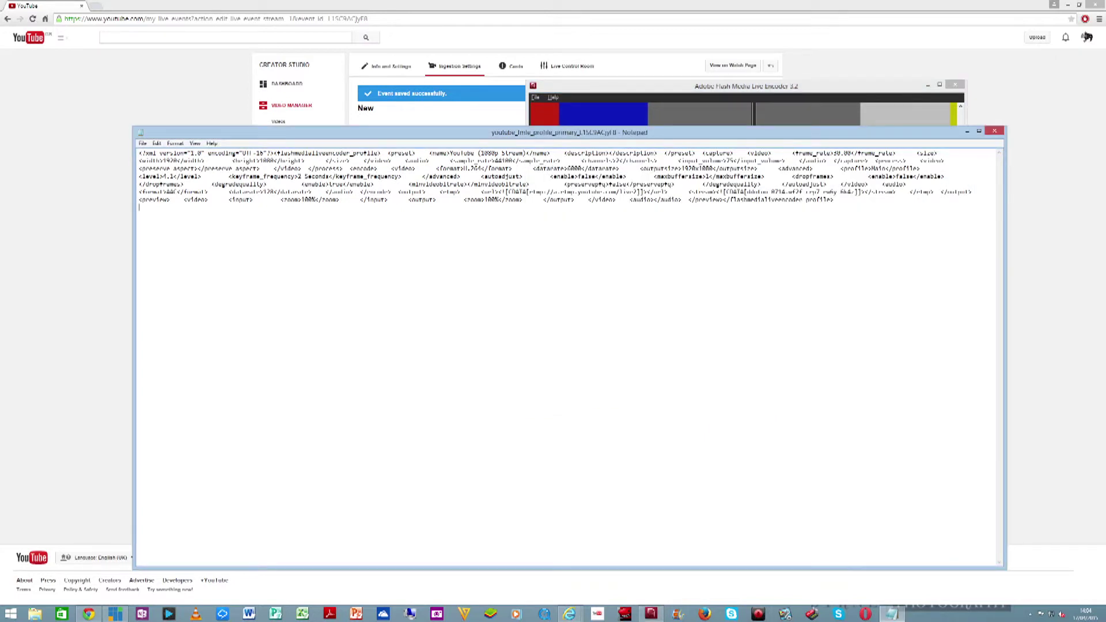
left_click_drag(747, 192, 856, 192)
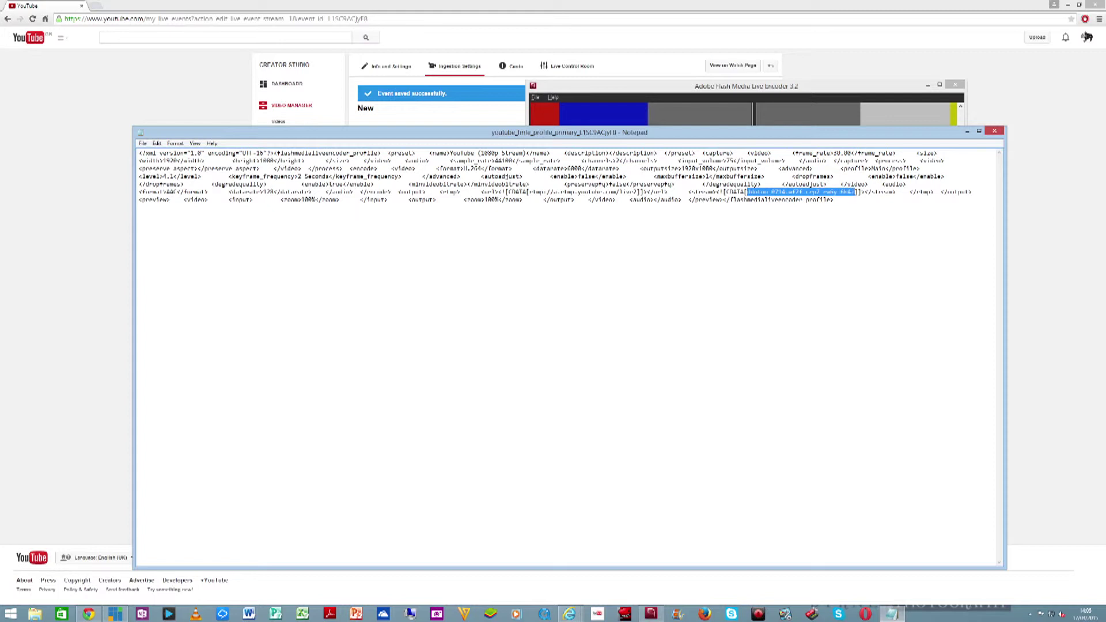
right_click(836, 193)
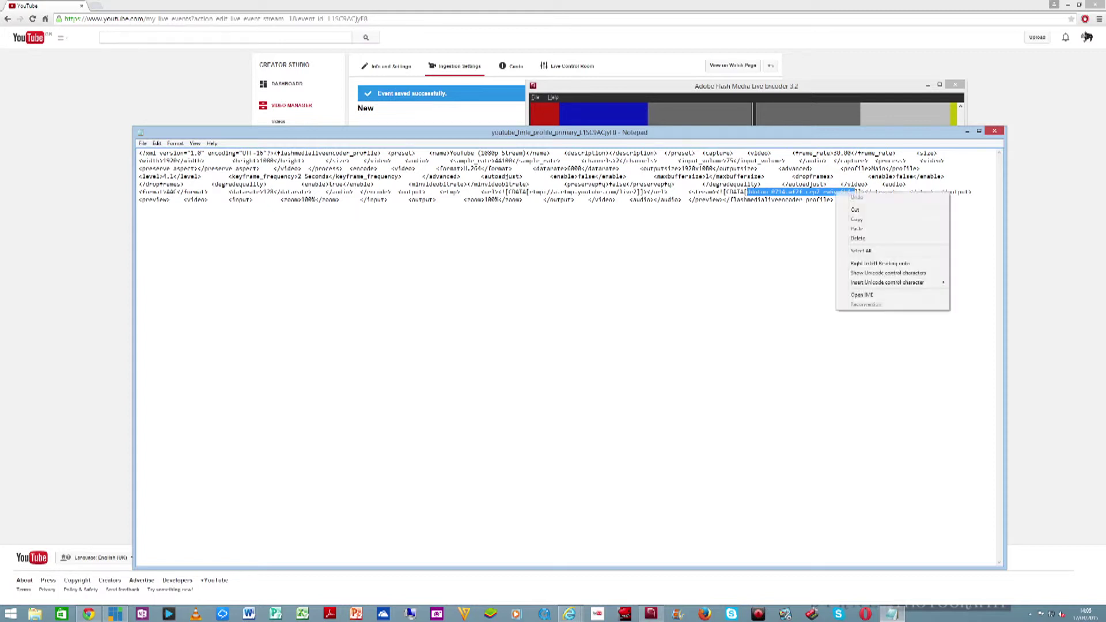
left_click(858, 219)
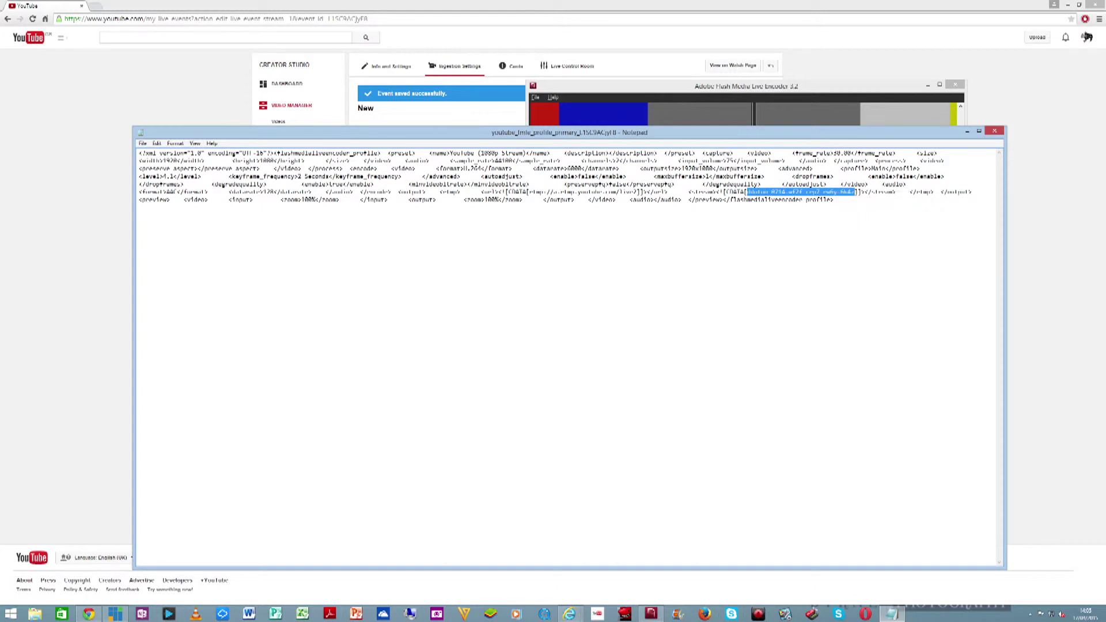
key("alt+Tab")
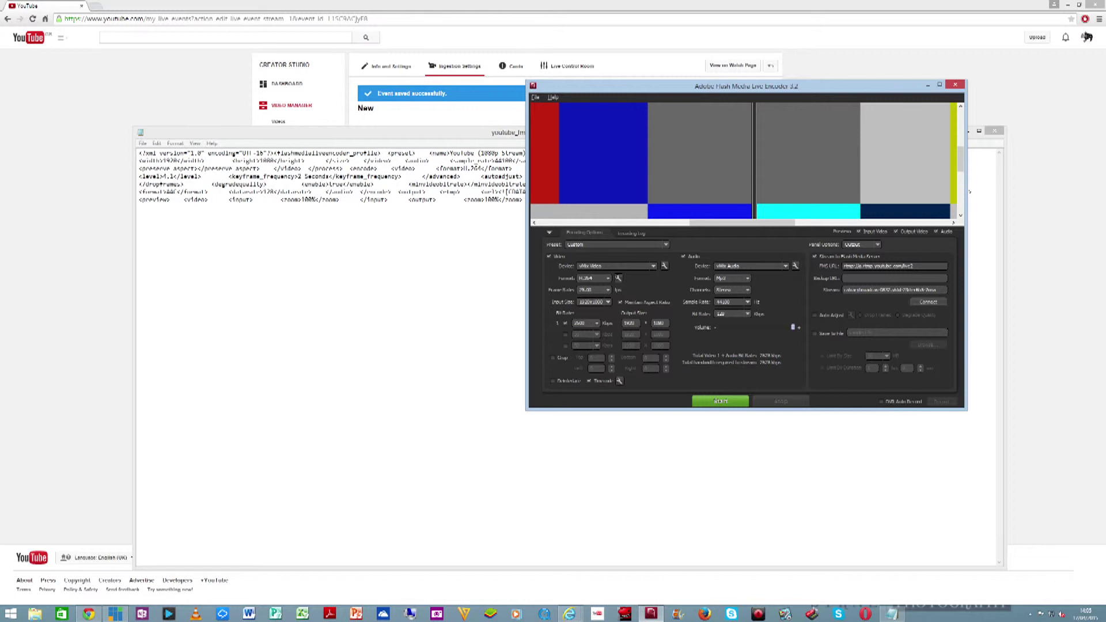
left_click_drag(937, 290, 843, 289)
key("shift+Tab")
key("alt+Tab")
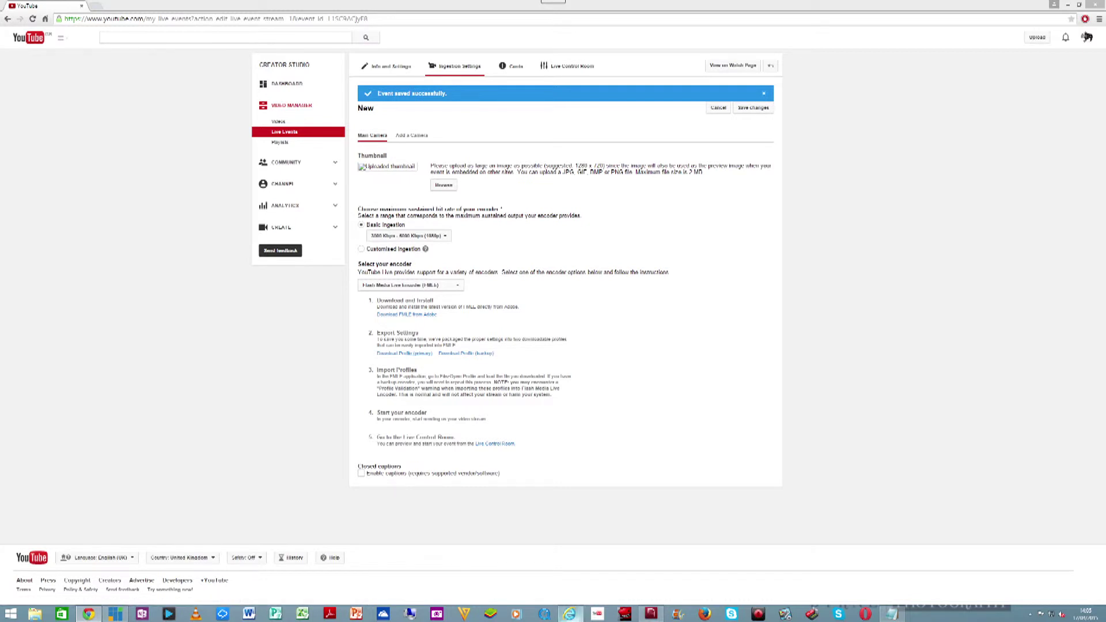
mouse_move(651, 613)
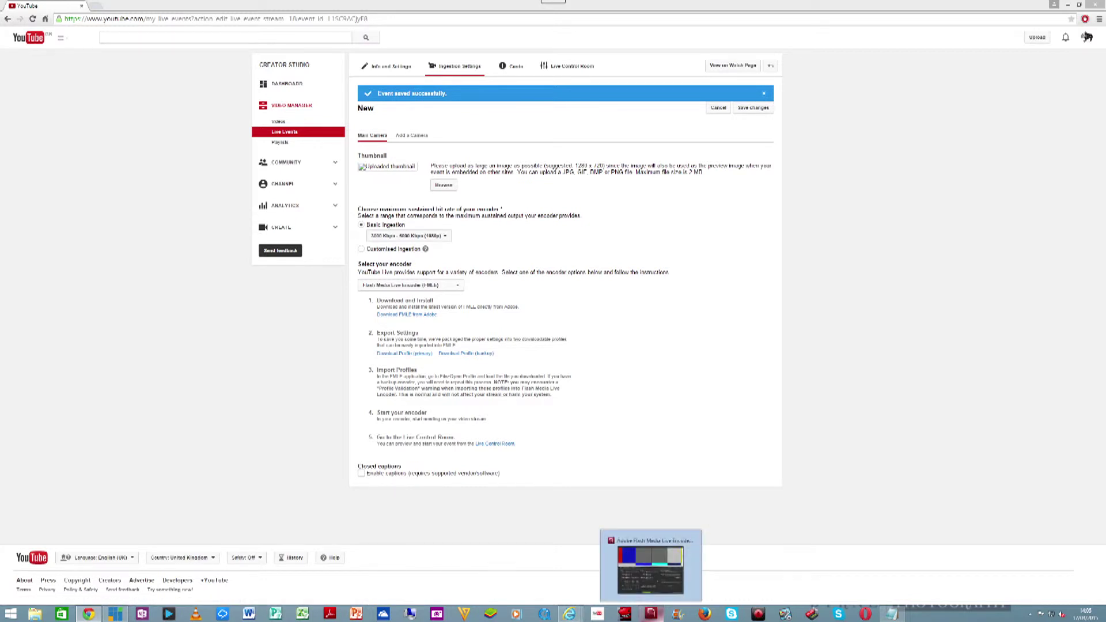
left_click(891, 613)
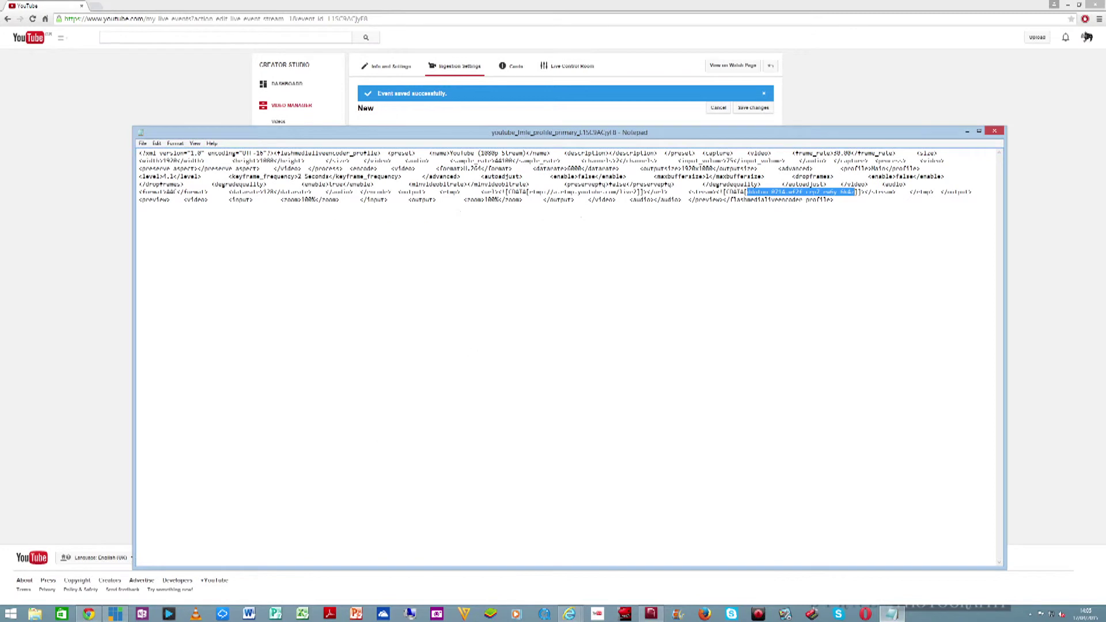
left_click(651, 613)
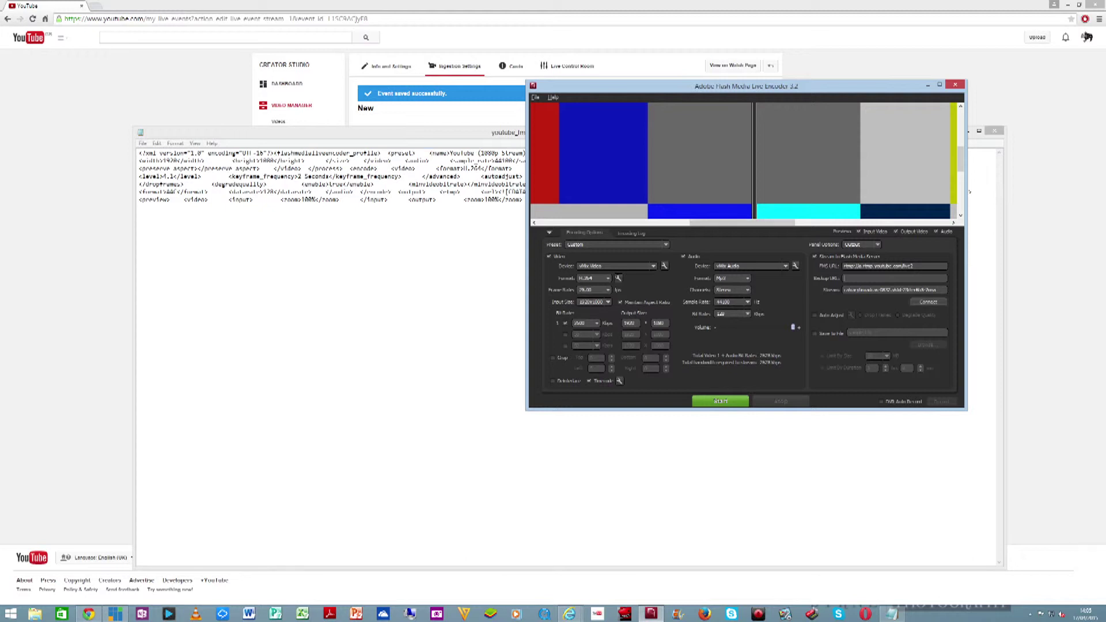
- Try connecting the encoder to the Flash Media Server with the existing stream name, then disconnect
left_click_drag(662, 86, 711, 62)
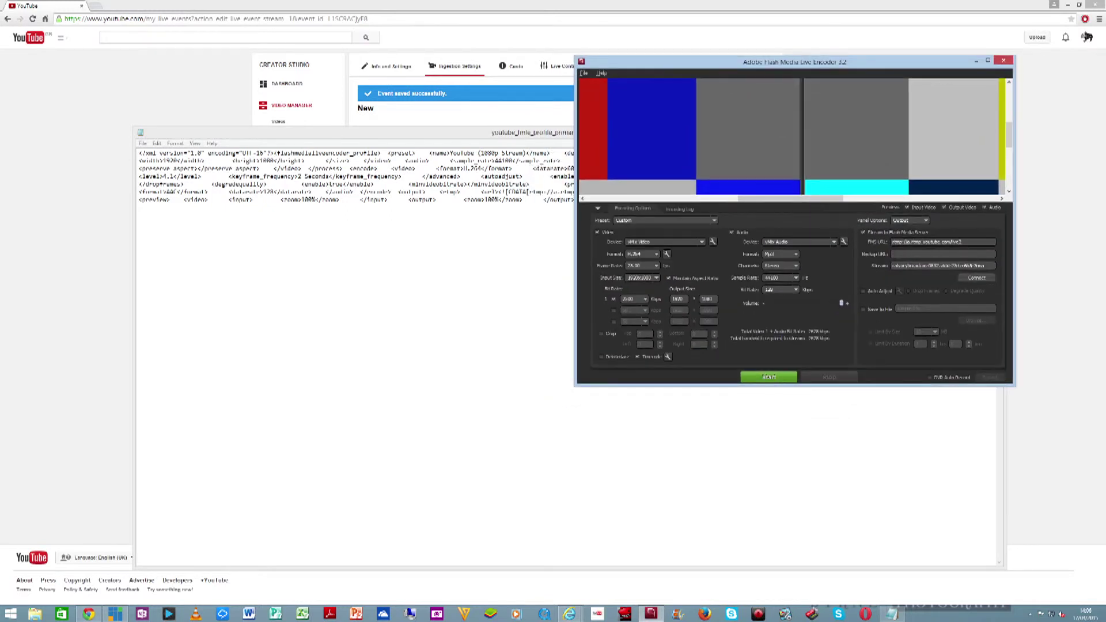
left_click(976, 277)
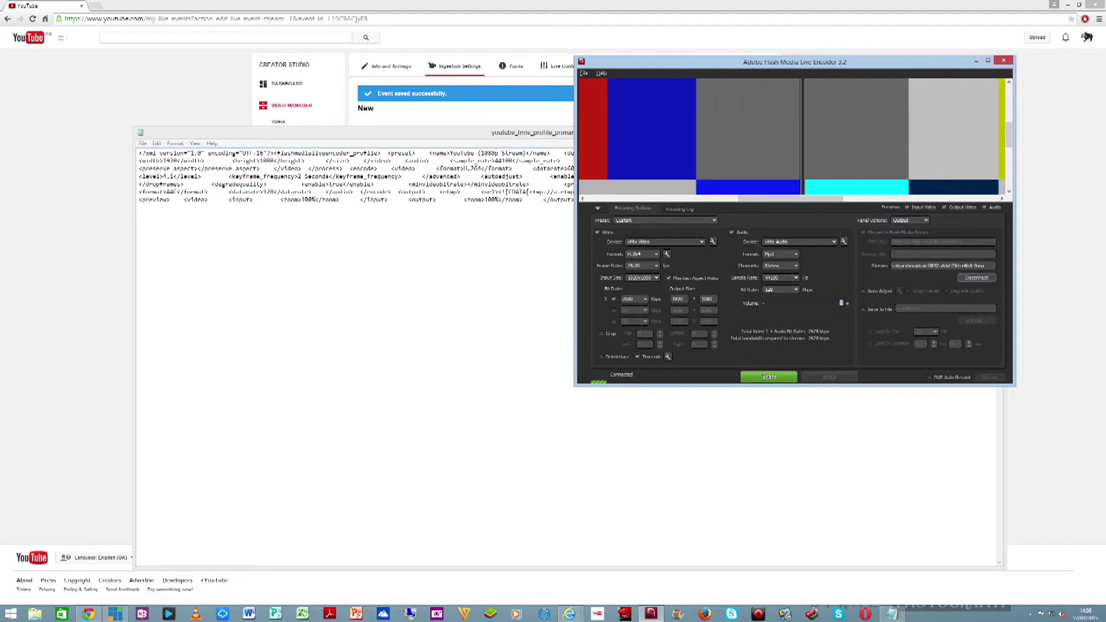
left_click(976, 277)
- Replace the encoder's Stream field content with the stream key copied from the profile
left_click_drag(986, 266, 892, 266)
right_click(912, 265)
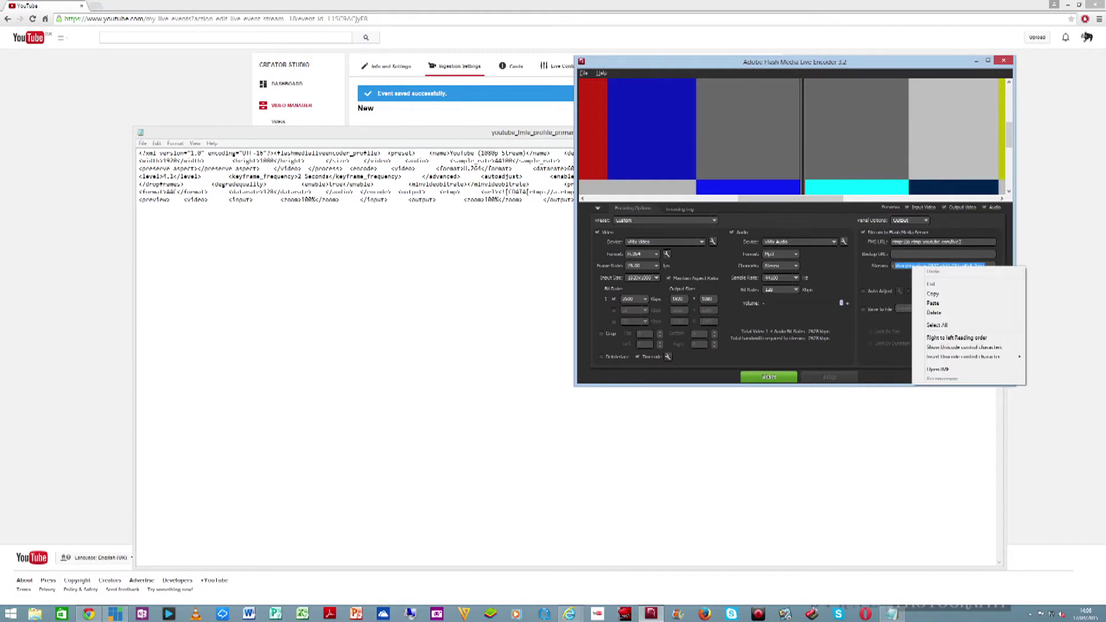
left_click(928, 301)
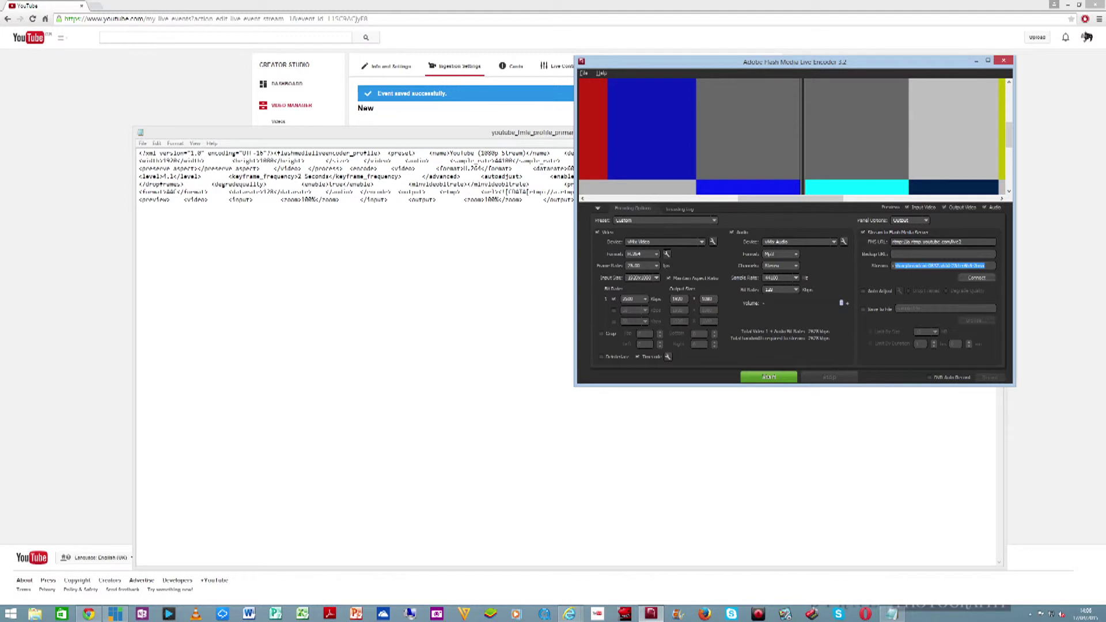
right_click(913, 266)
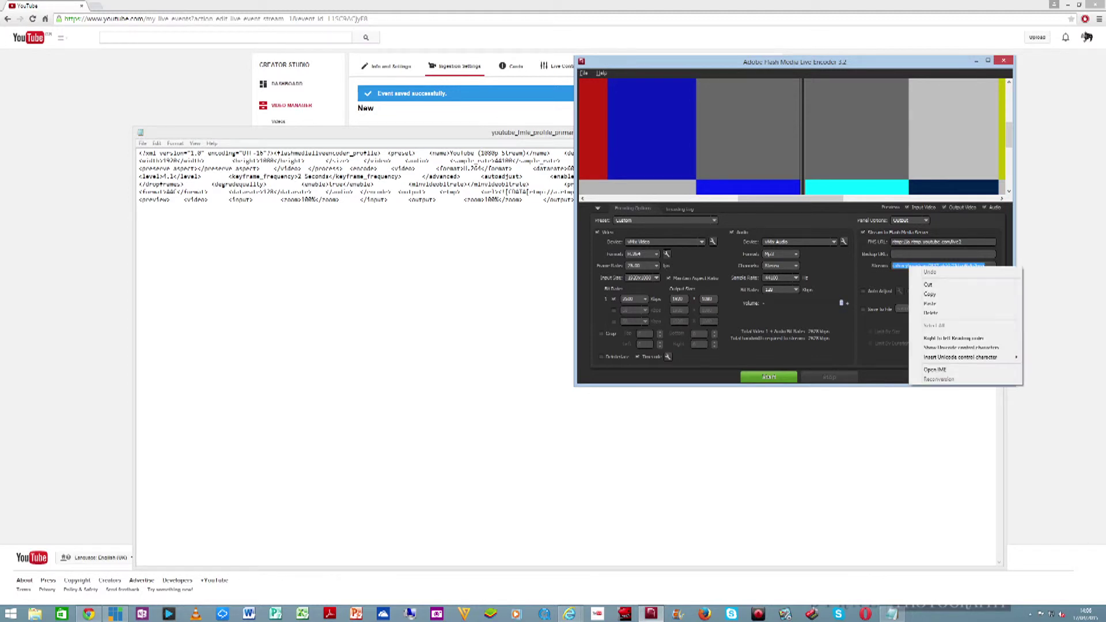
left_click(927, 303)
- Connect the encoder to the Flash Media Server and start encoding
left_click(977, 278)
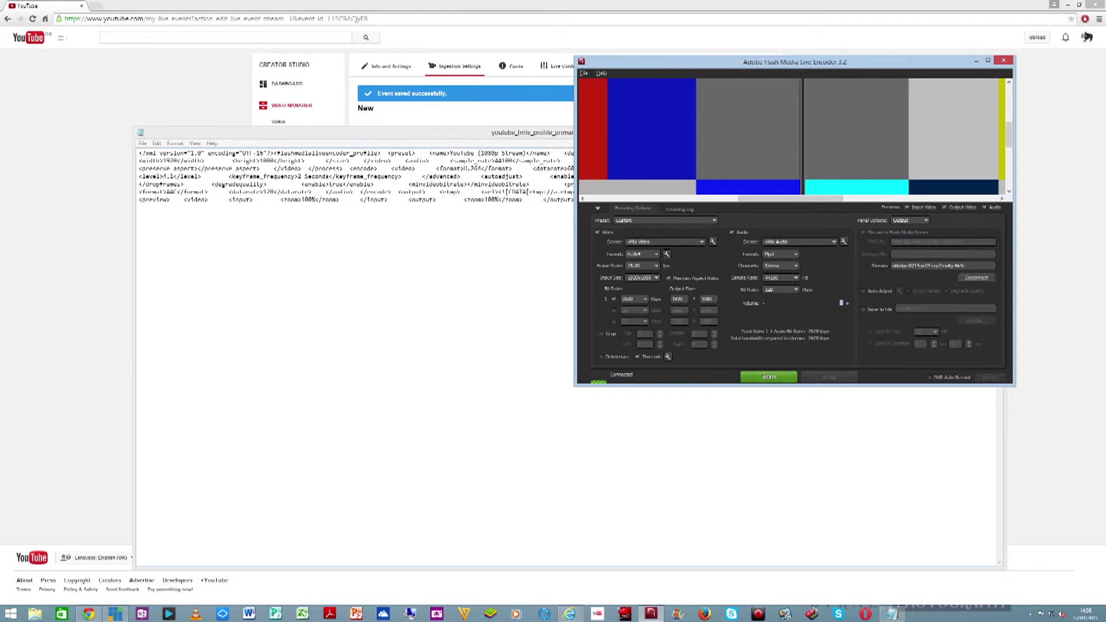
left_click(769, 377)
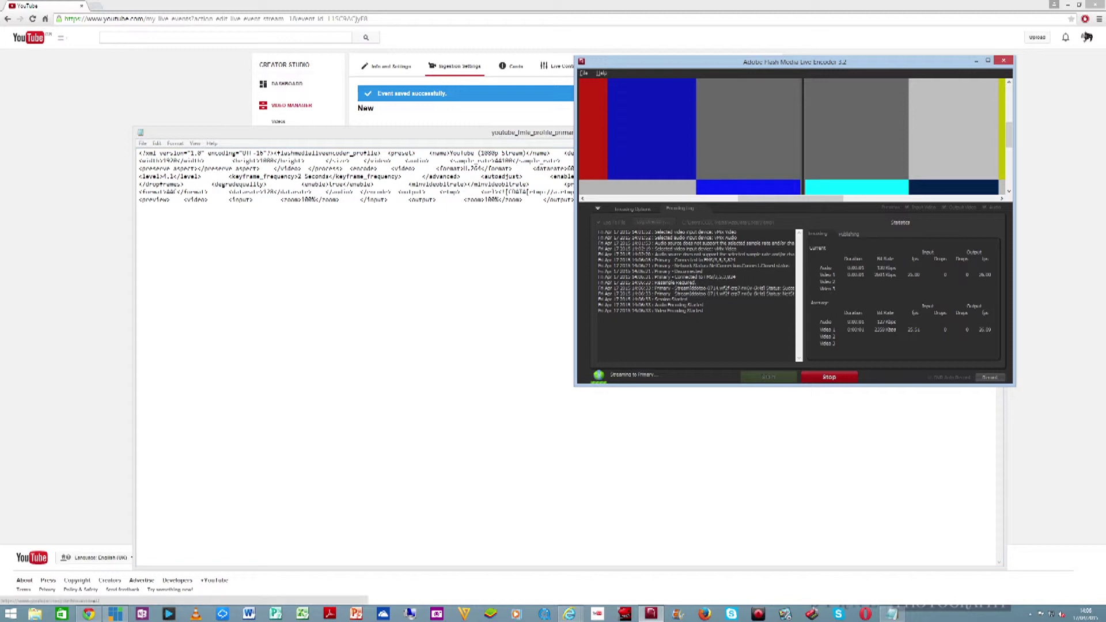
- Switch to the YouTube event page and open its Live Control Room to check the stream status
key("alt+Tab")
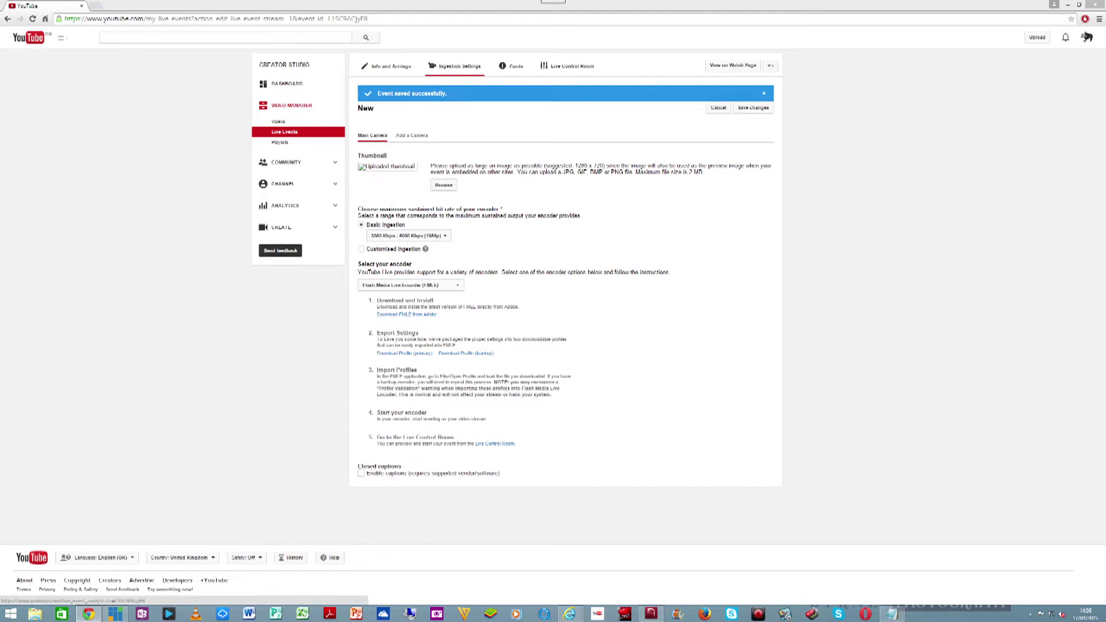
left_click(572, 66)
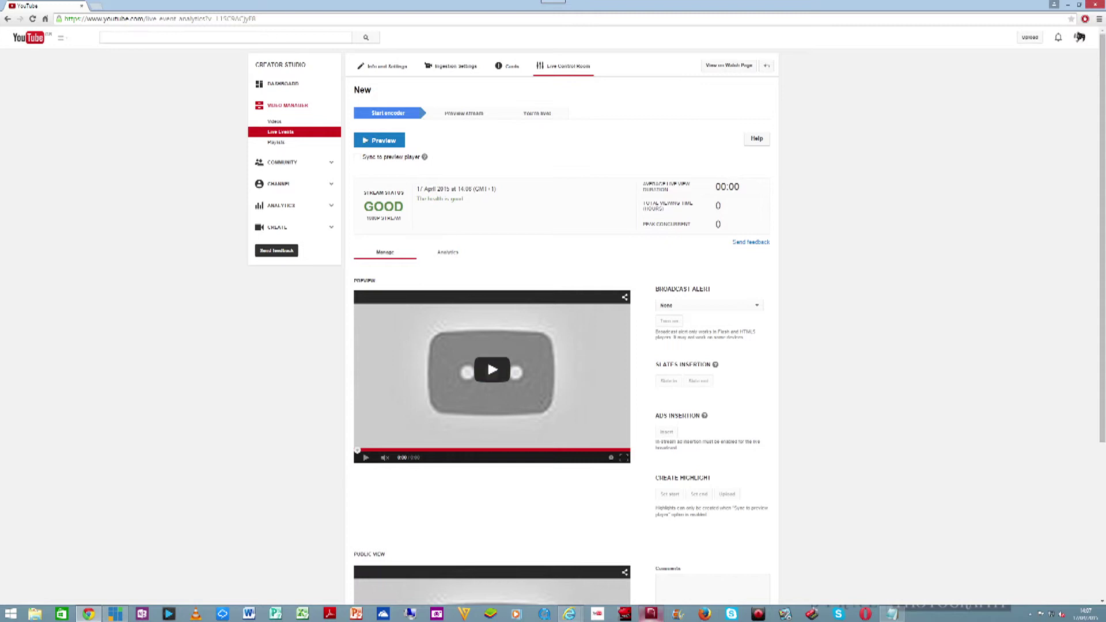
key("alt+Tab")
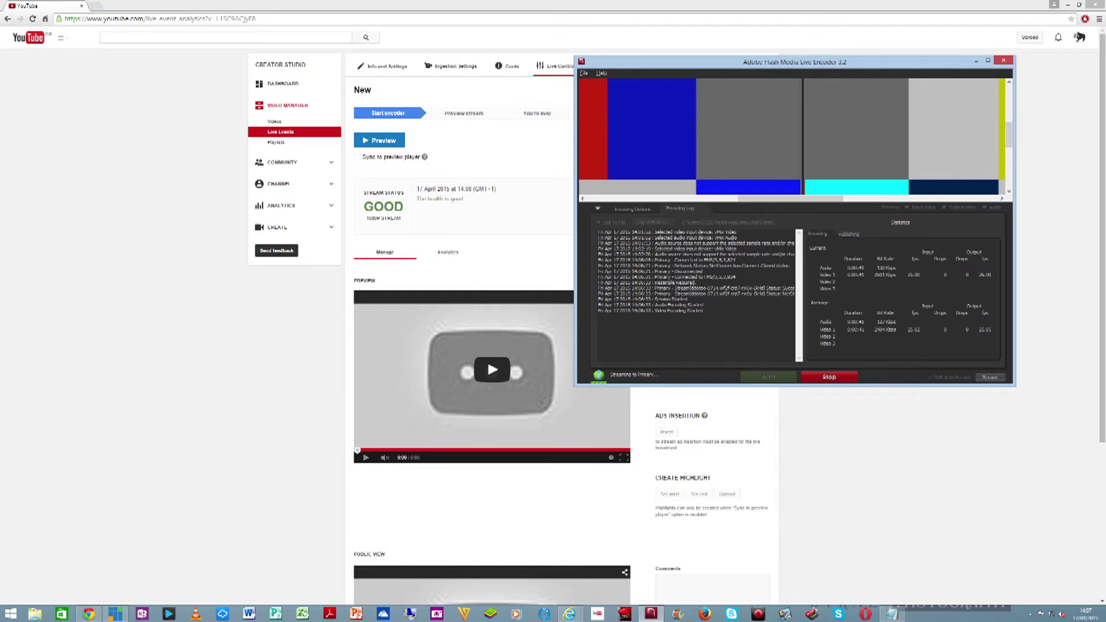
- Switch to vMix, open its streaming settings and replace the Stream Key with the copied stream key
key("alt+Tab")
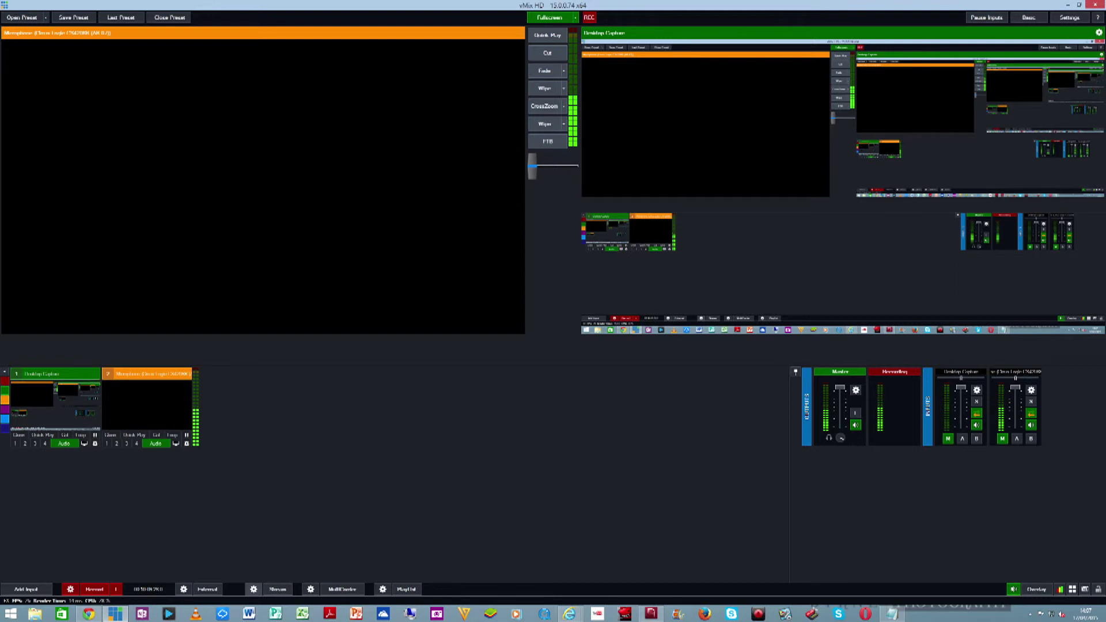
left_click(254, 589)
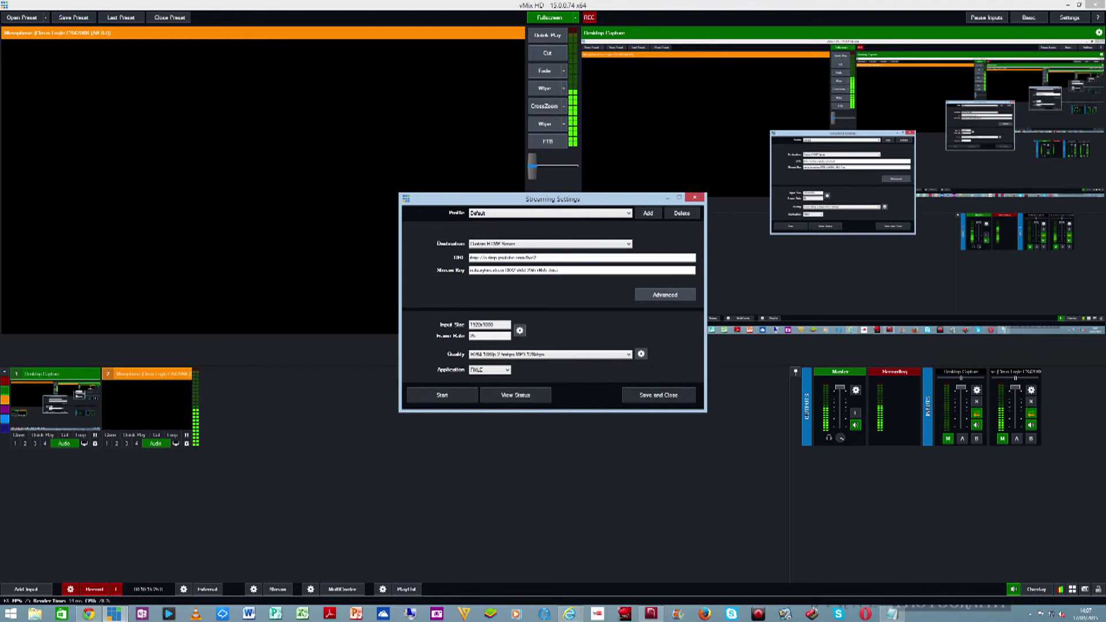
left_click_drag(537, 258, 469, 257)
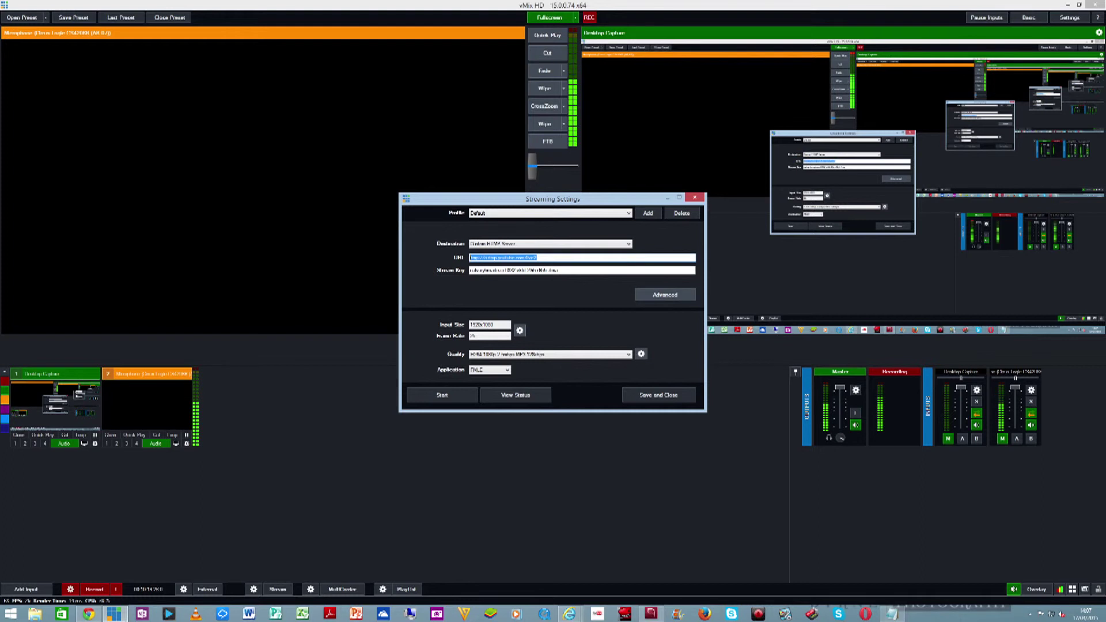
left_click_drag(558, 270, 472, 270)
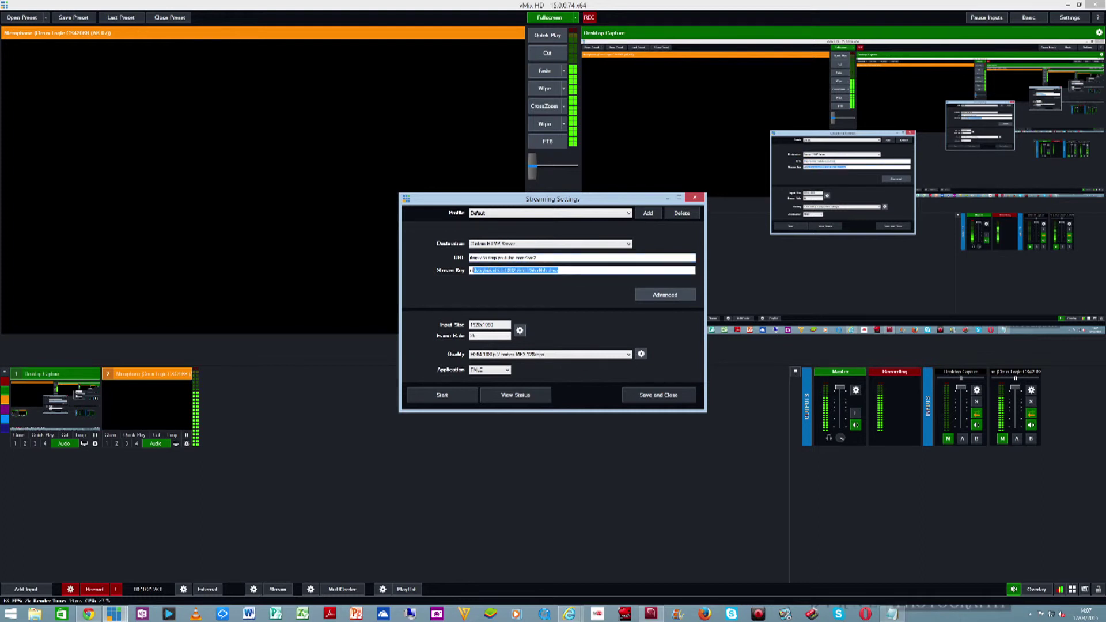
right_click(479, 270)
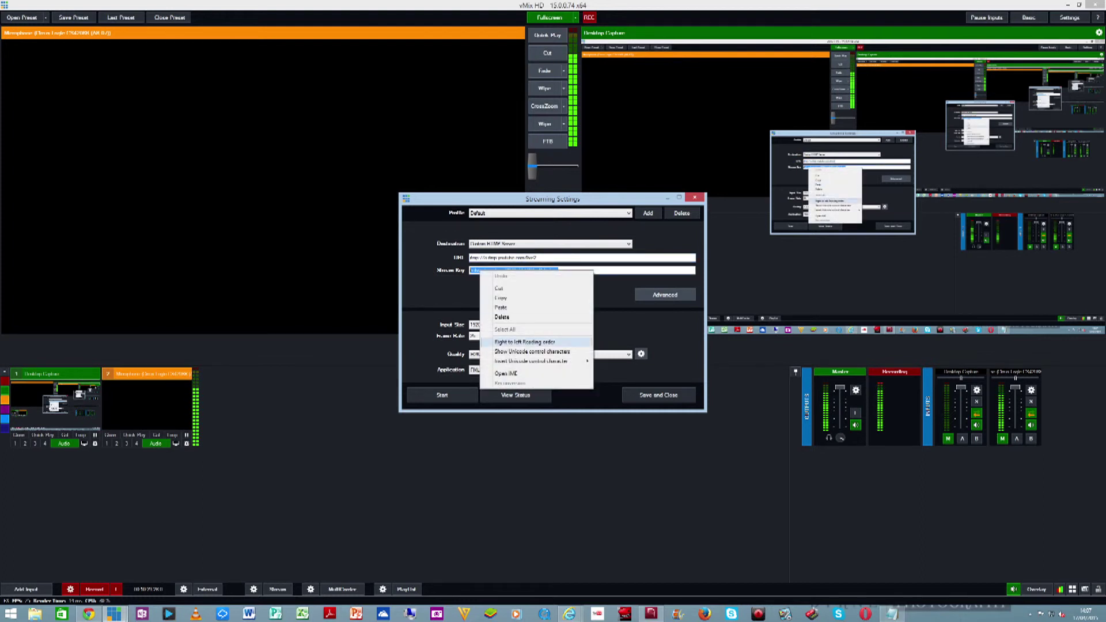
left_click(501, 307)
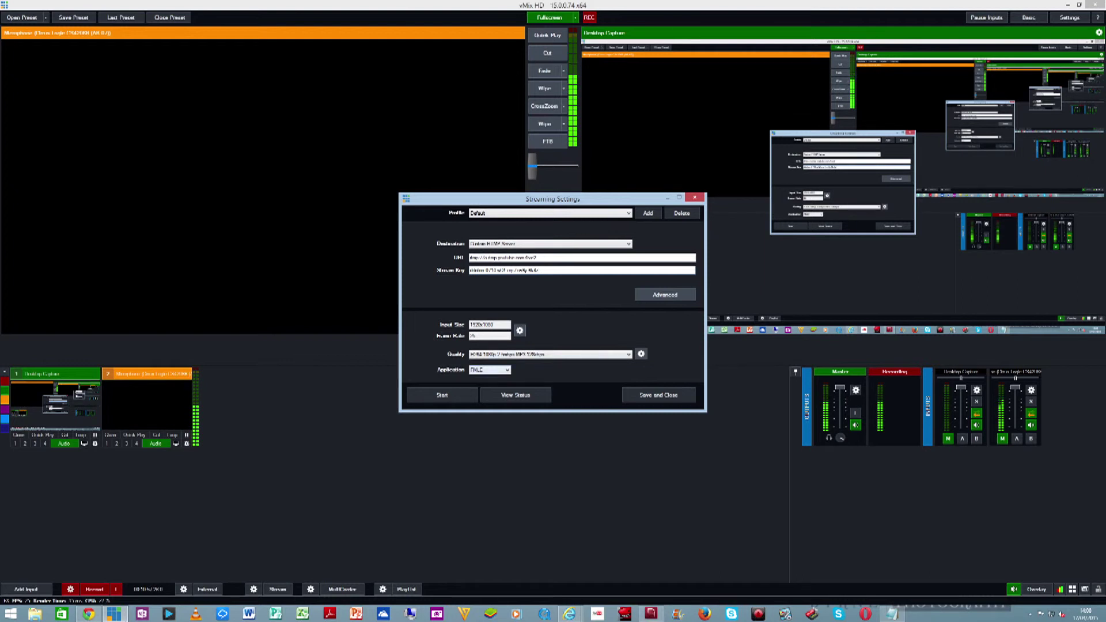
- Check the advanced stream options, cancel them without changes, and start the stream with the Default profile
left_click(489, 369)
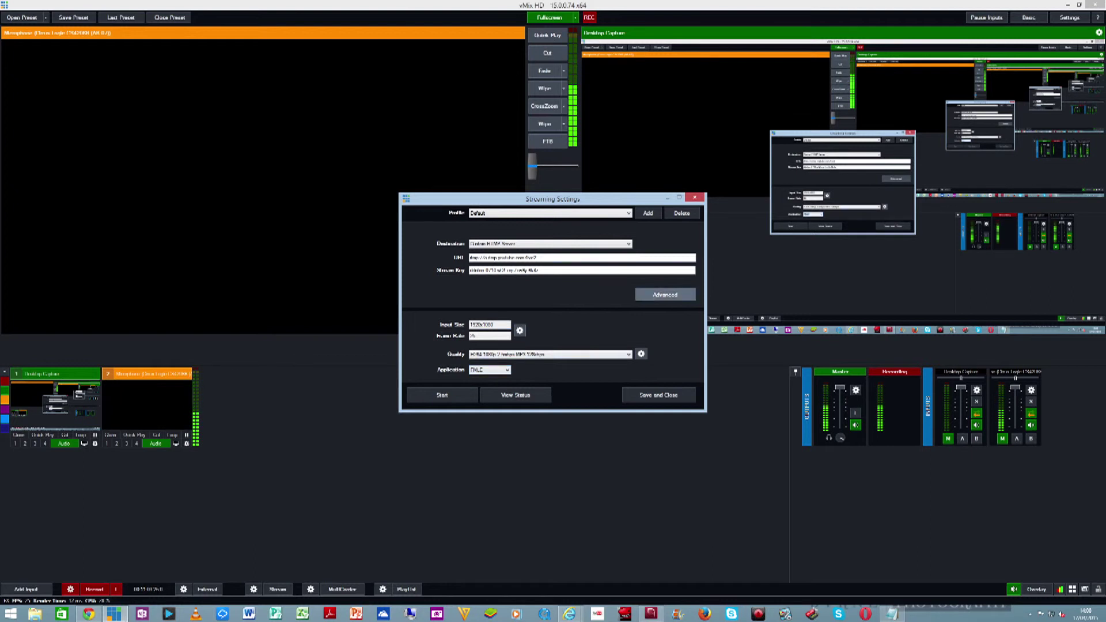
left_click(665, 295)
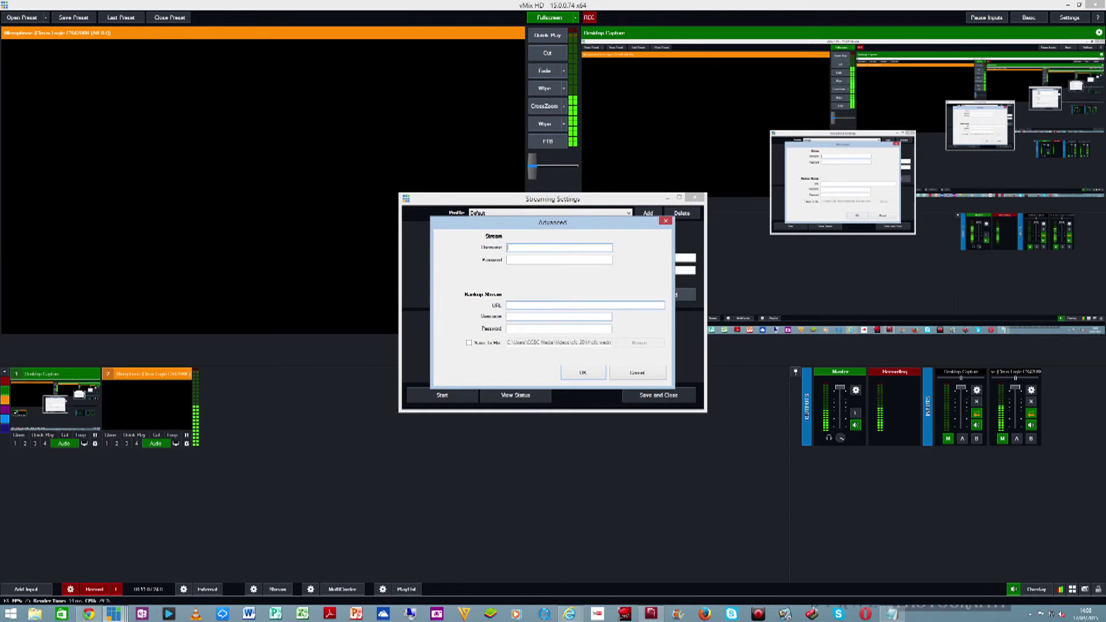
left_click(637, 372)
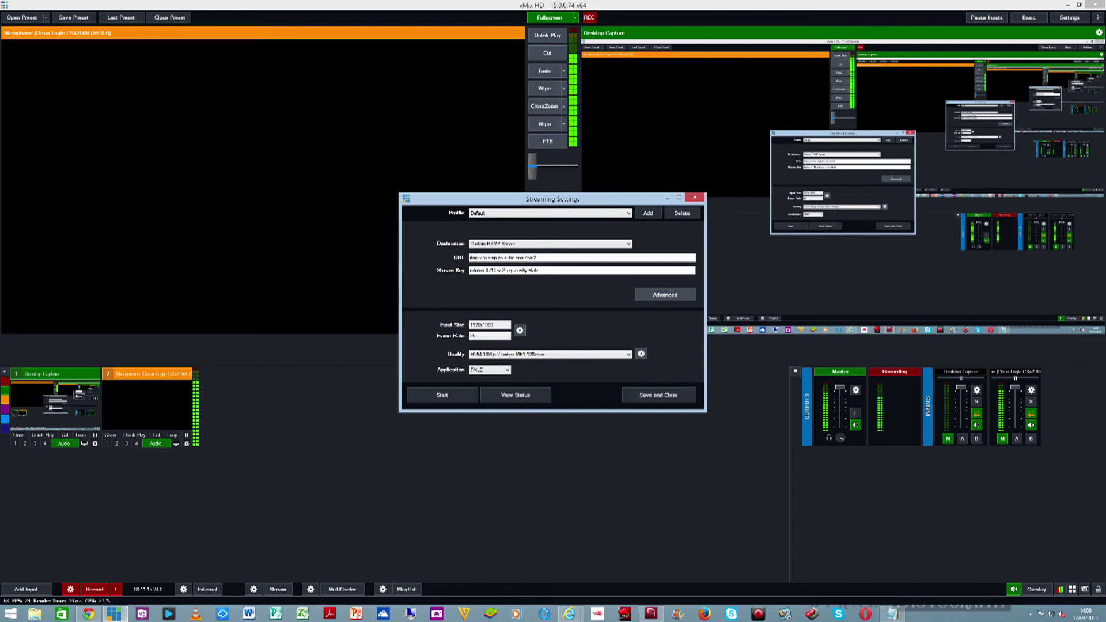
left_click(442, 395)
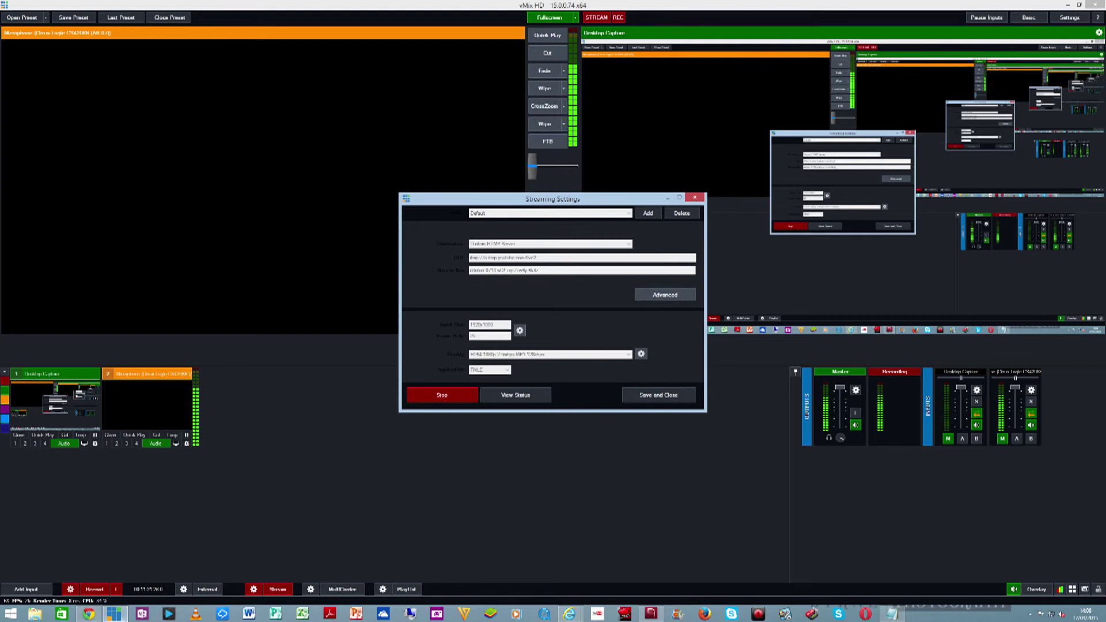
- Switch to Adobe Flash Media Live Encoder and move its window over the Streaming Settings dialog
mouse_move(114, 614)
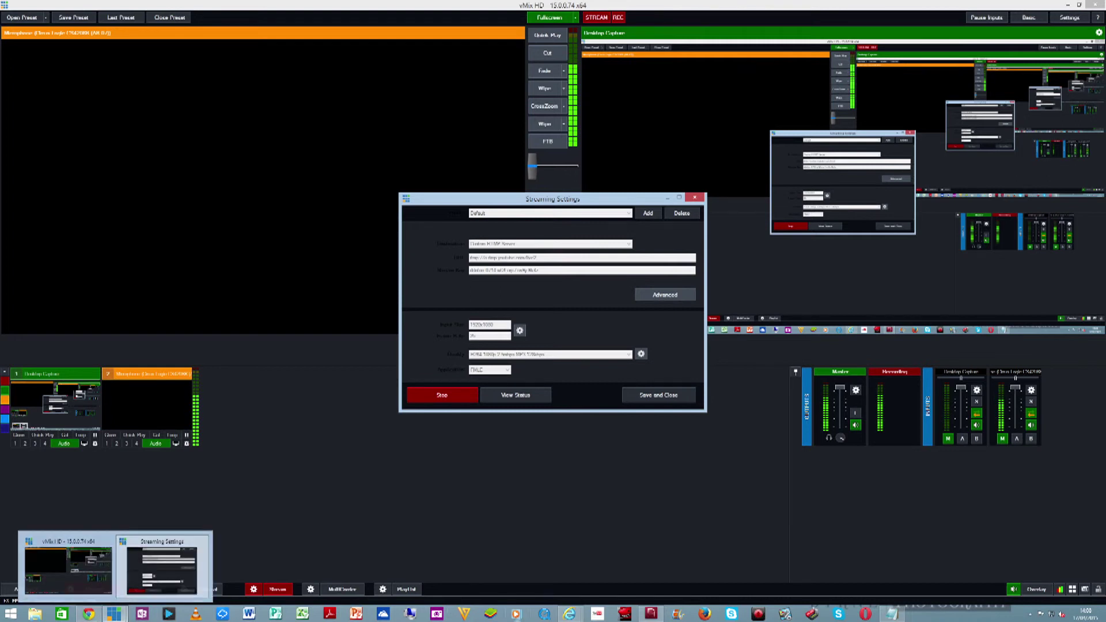
left_click(650, 614)
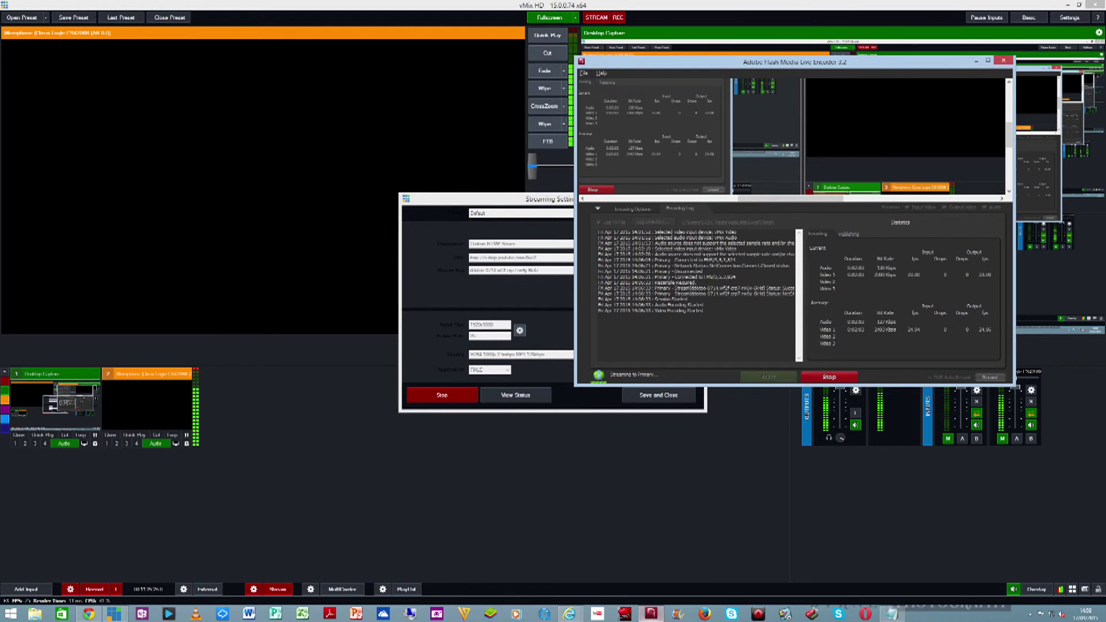
left_click_drag(691, 62, 370, 59)
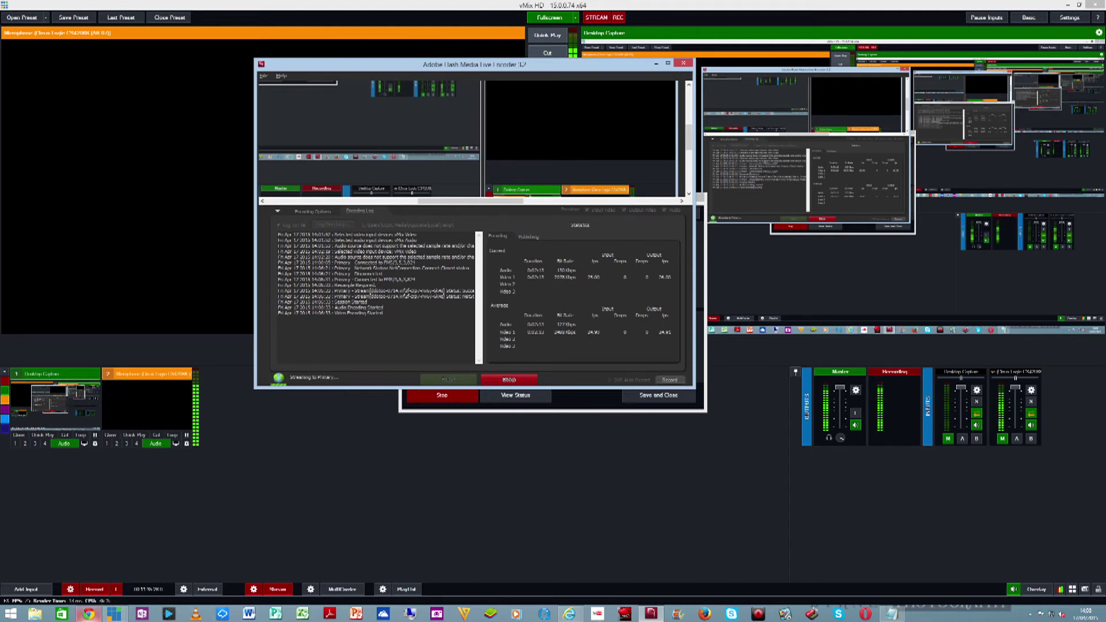
- Switch to the YouTube Live Control Room and start the preview of the live event, confirming the request
left_click(89, 613)
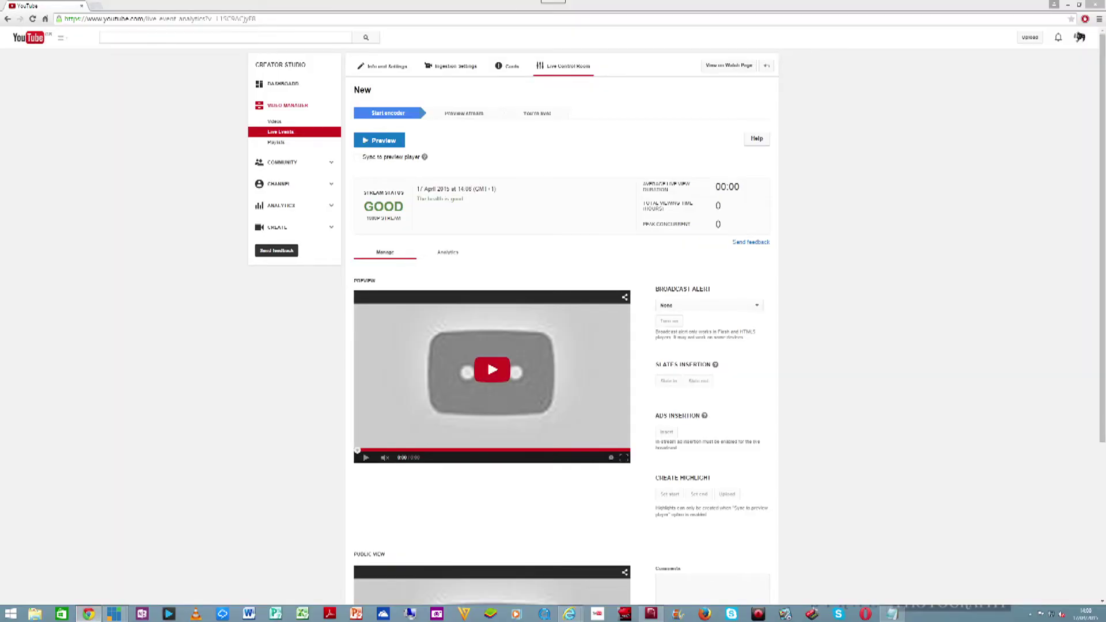
left_click(379, 141)
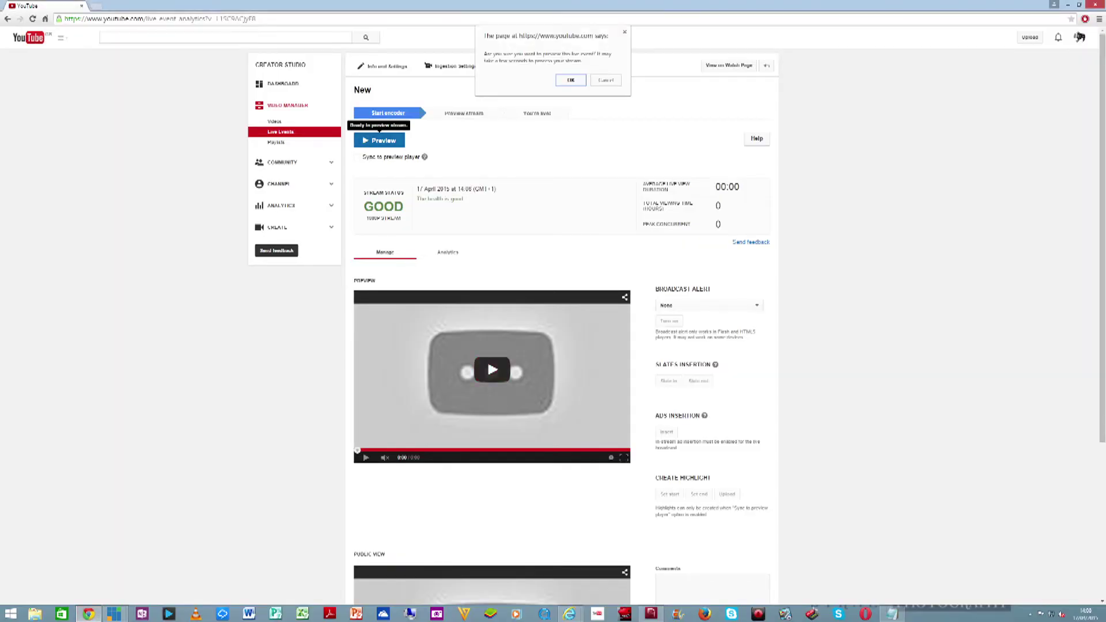
key("Return")
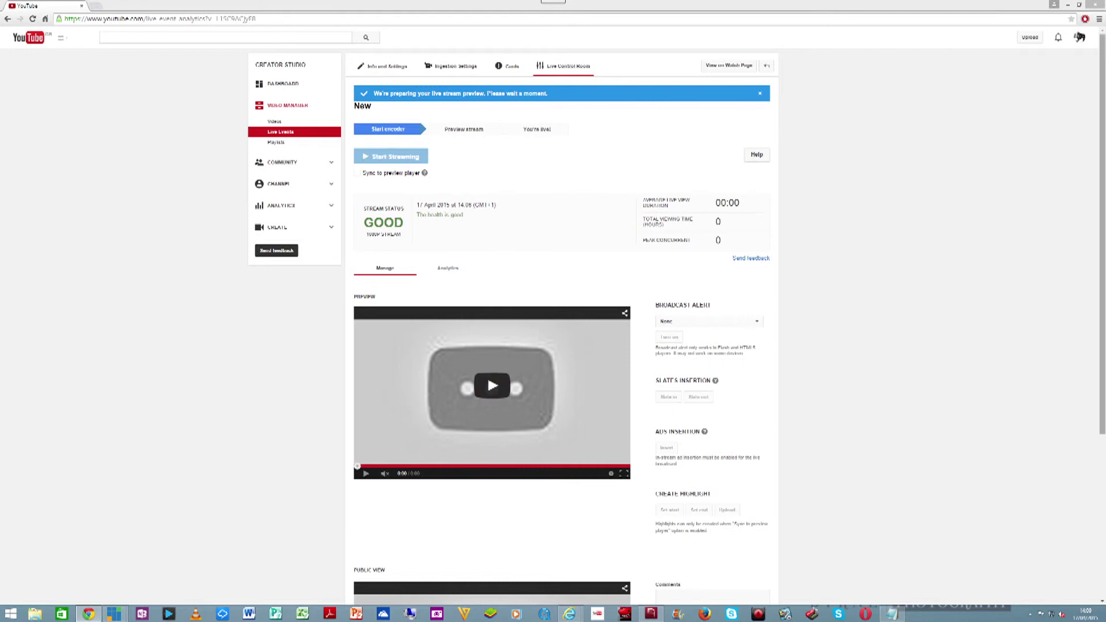
- Start playback in the event's Preview player
scroll(1080, 36, "down", 3)
scroll(553, 316, "down", 1)
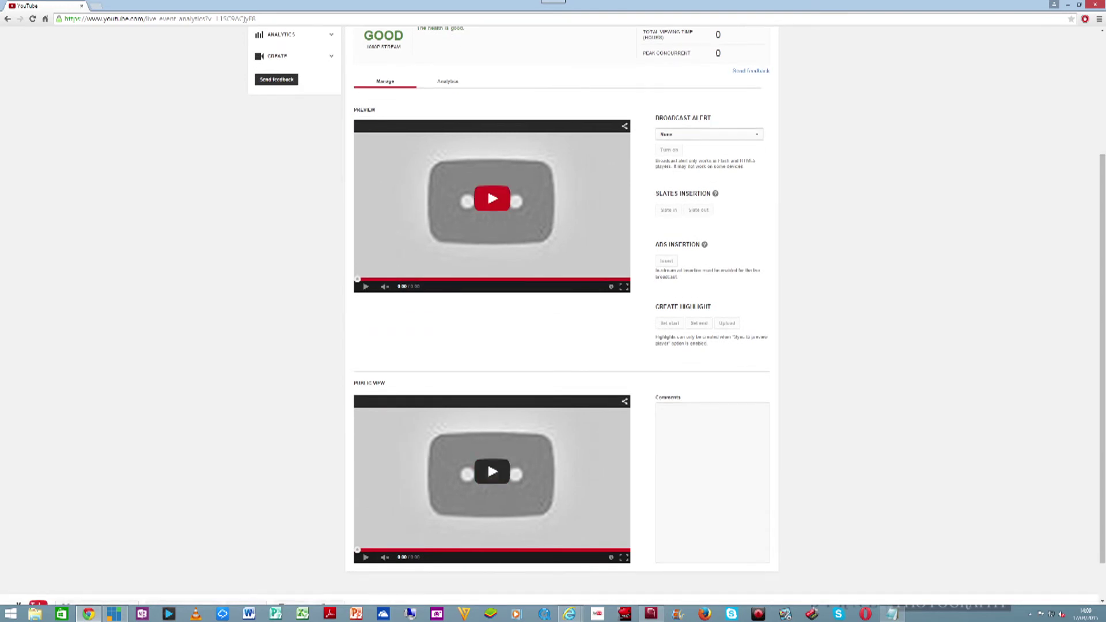
left_click(492, 198)
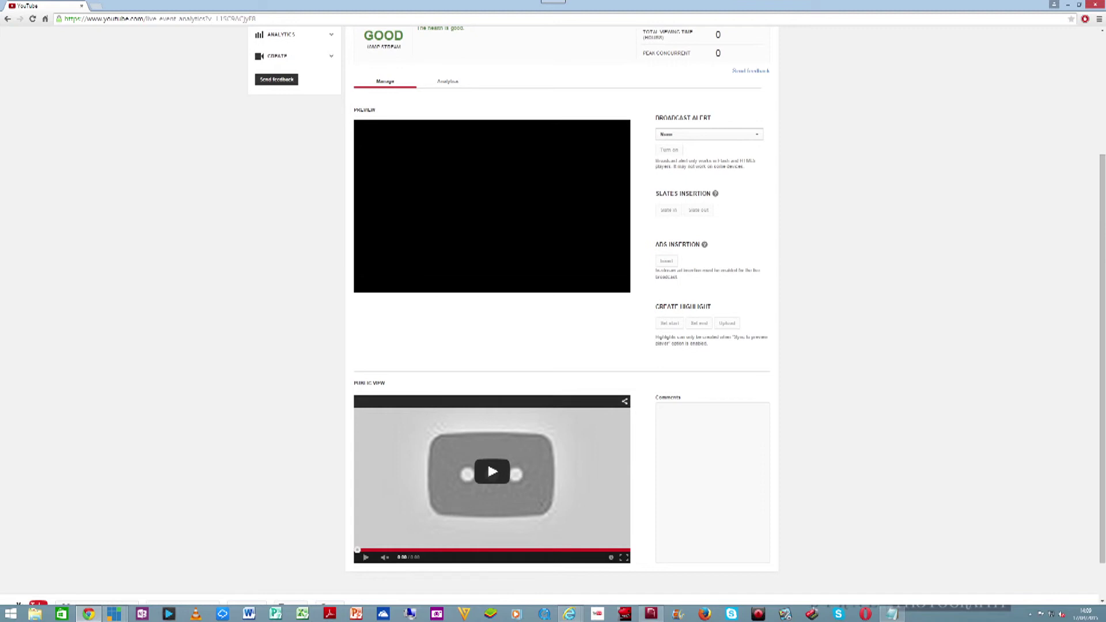
- Examine the Live Control Room's preview player, public view, stream status and streaming progress stages
scroll(552, 317, "up", 3)
scroll(553, 316, "down", 3)
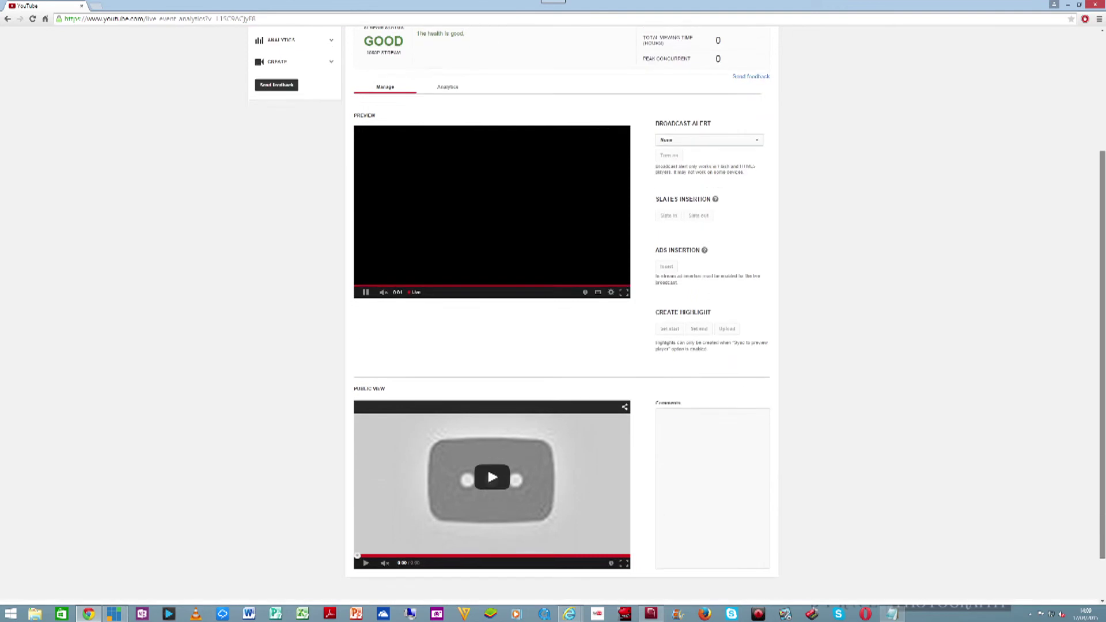
scroll(553, 316, "down", 1)
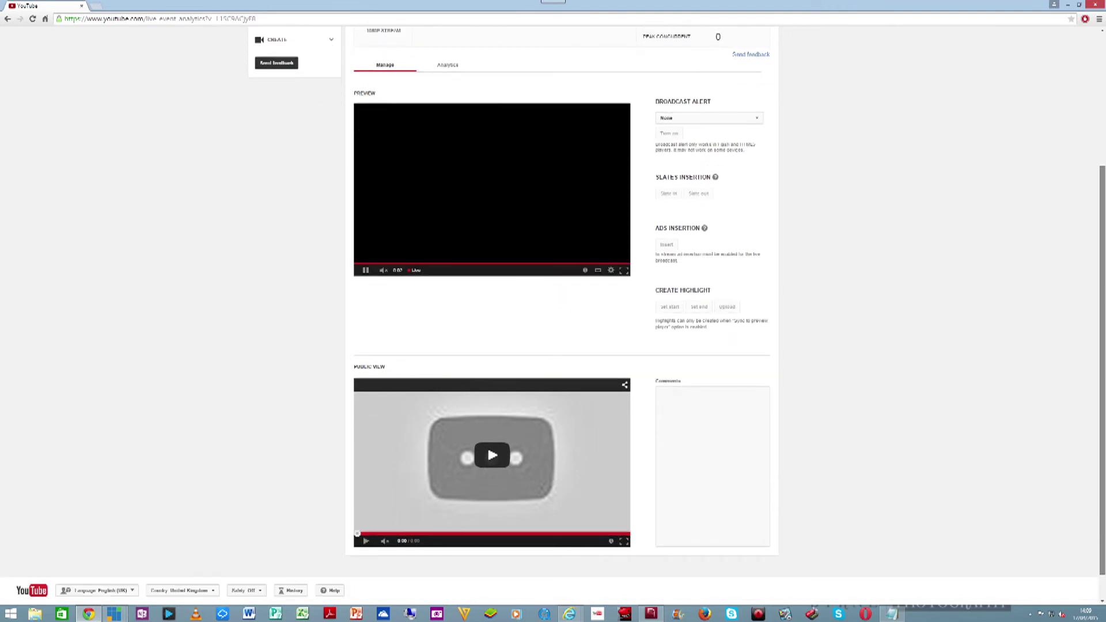
scroll(553, 317, "up", 3)
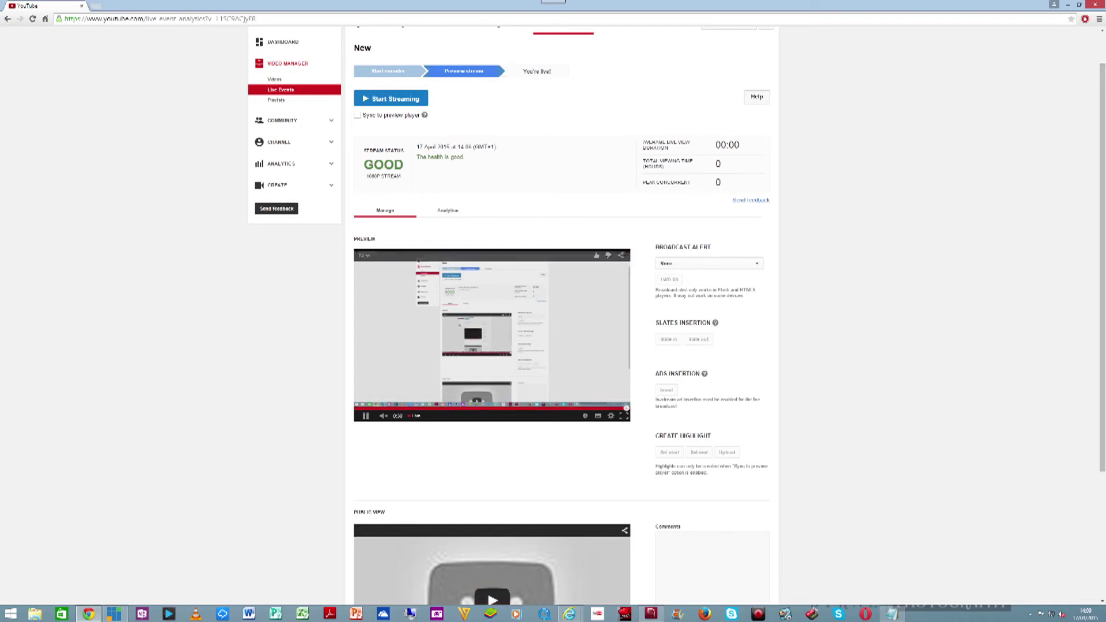
scroll(553, 317, "down", 3)
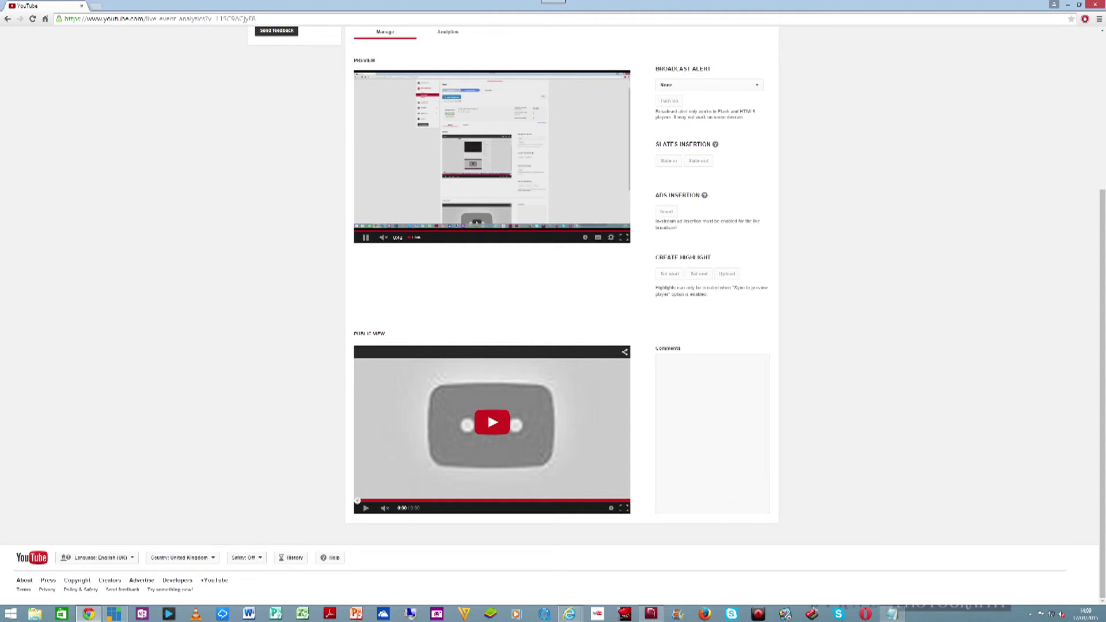
scroll(492, 423, "up", 3)
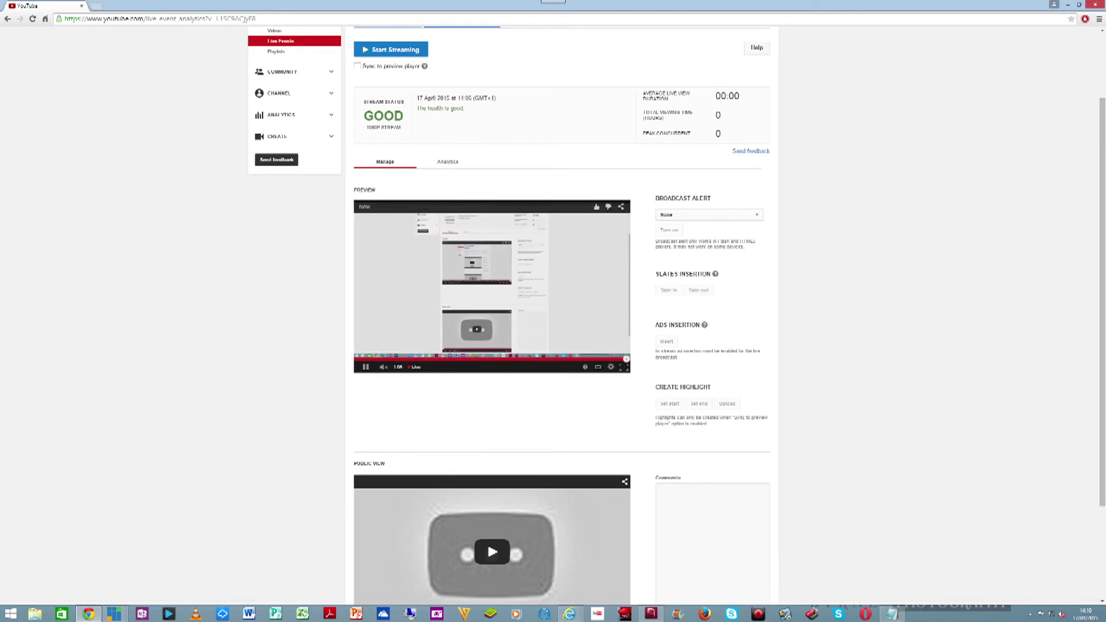
scroll(562, 288, "up", 2)
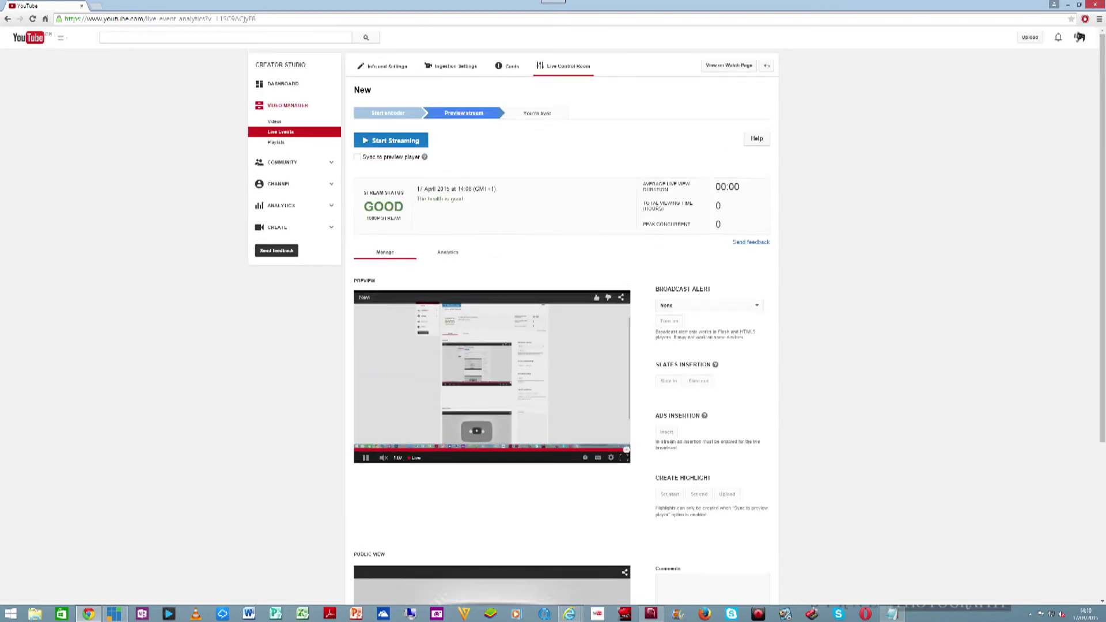
scroll(553, 317, "down", 3)
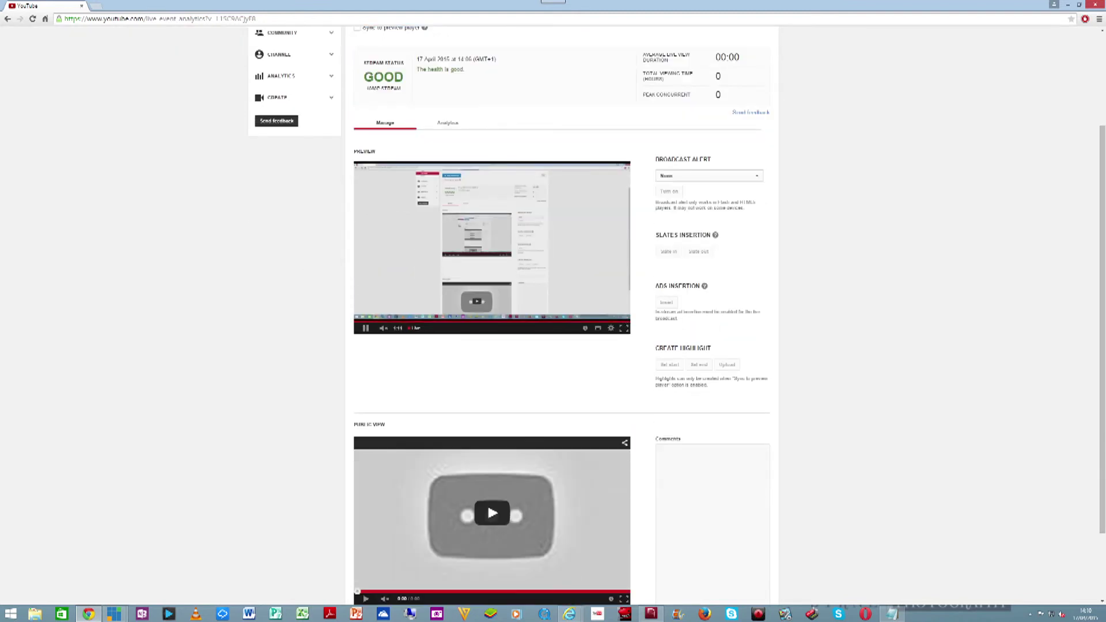
scroll(553, 317, "up", 2)
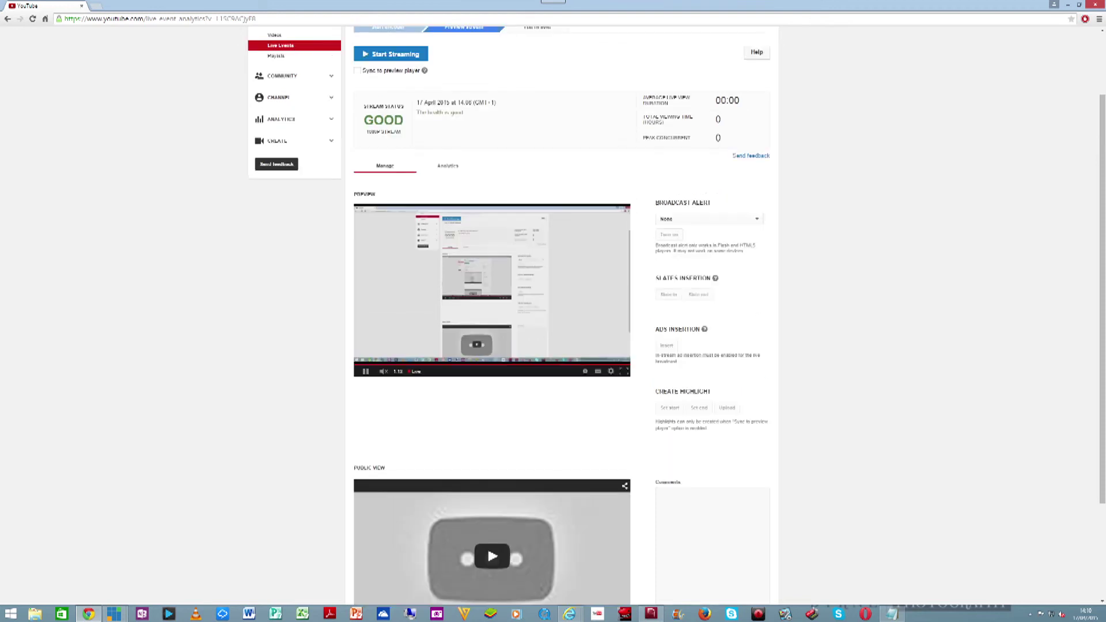
scroll(553, 317, "up", 1)
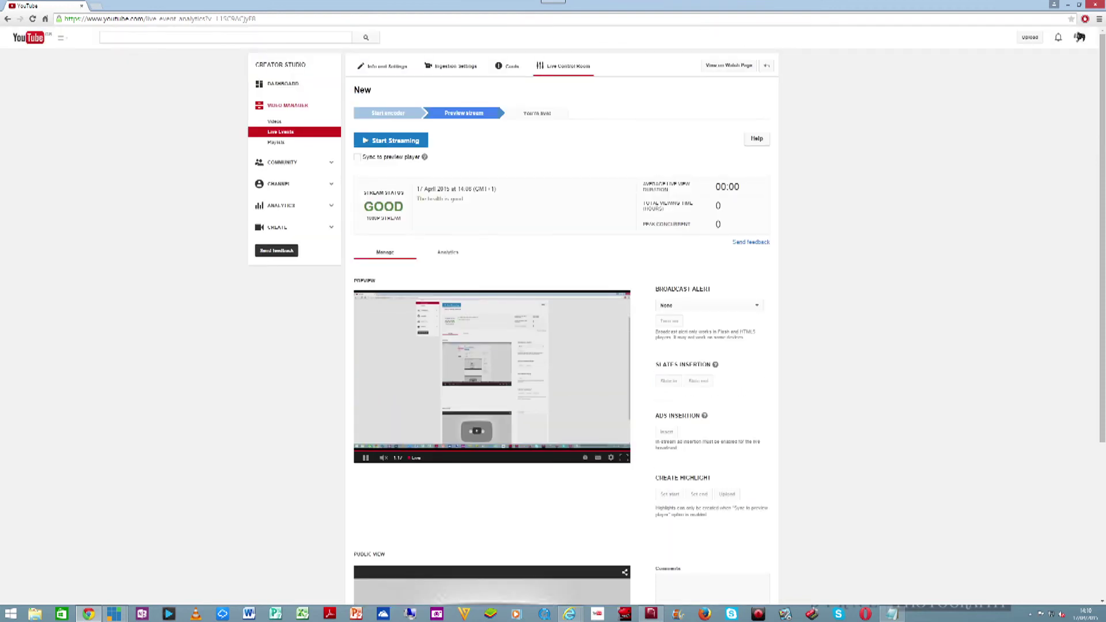
scroll(553, 317, "down", 3)
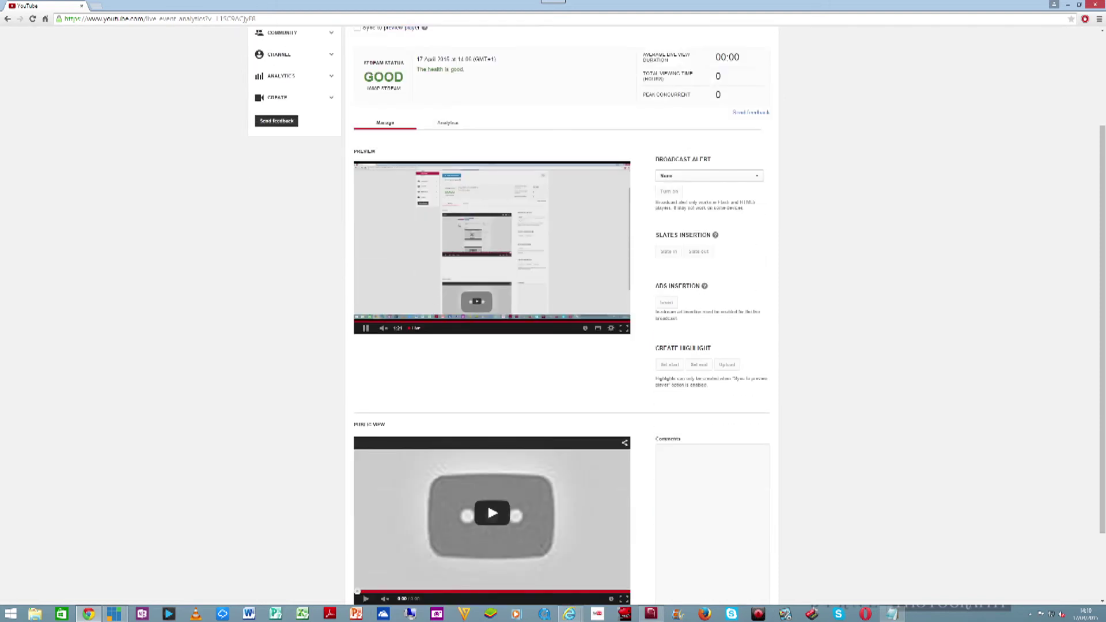
- Switch to Flash Media Live Encoder and exit it, confirming that its streaming stops
key("alt+Tab")
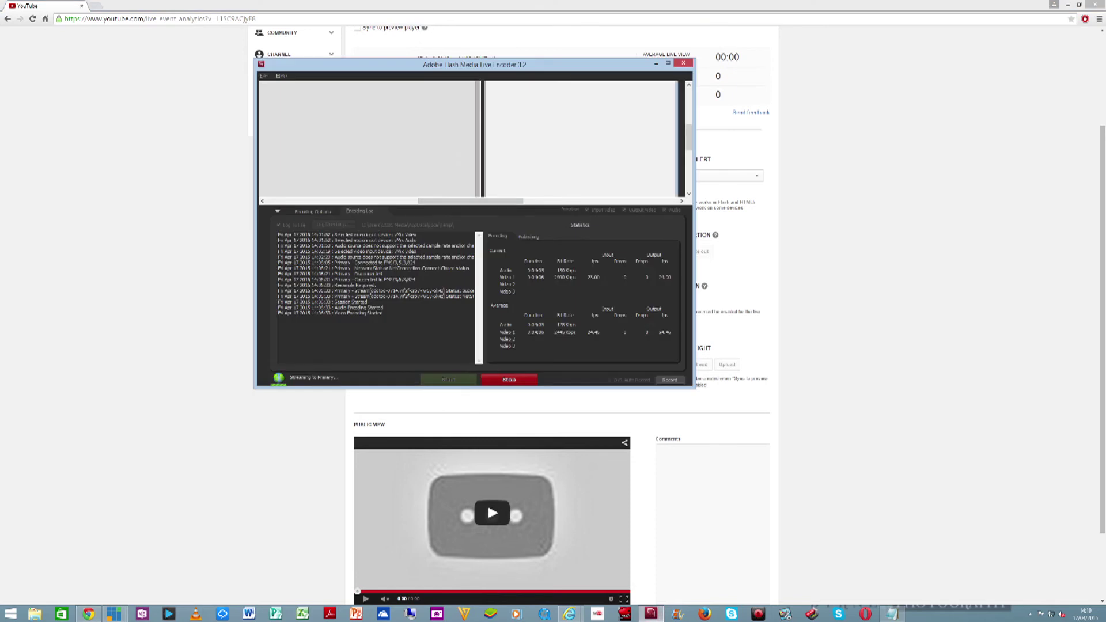
left_click(683, 63)
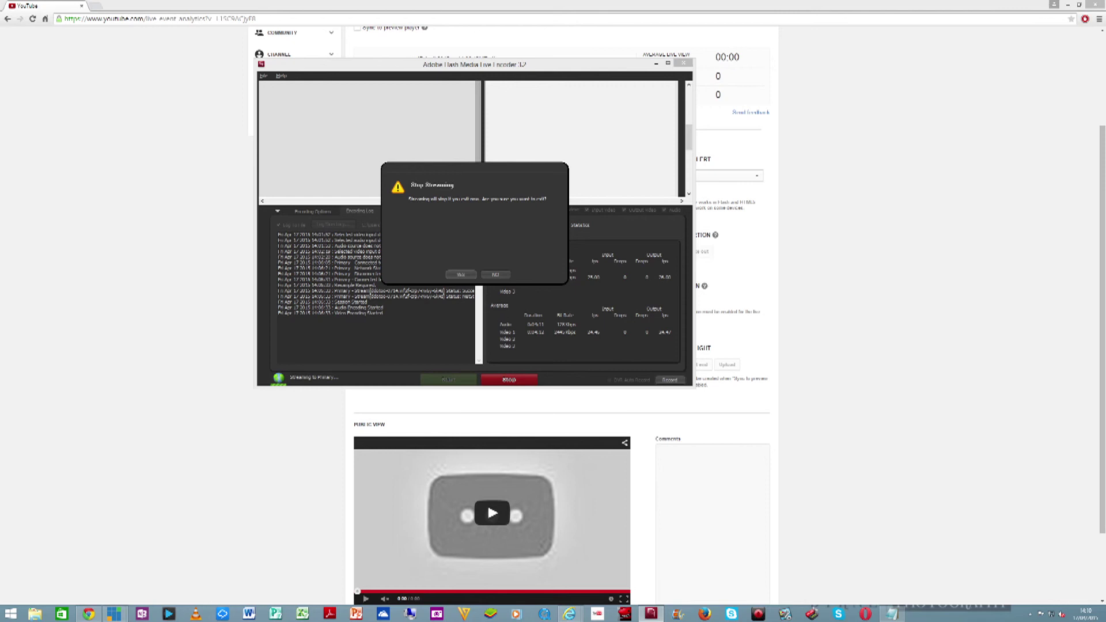
key("Return")
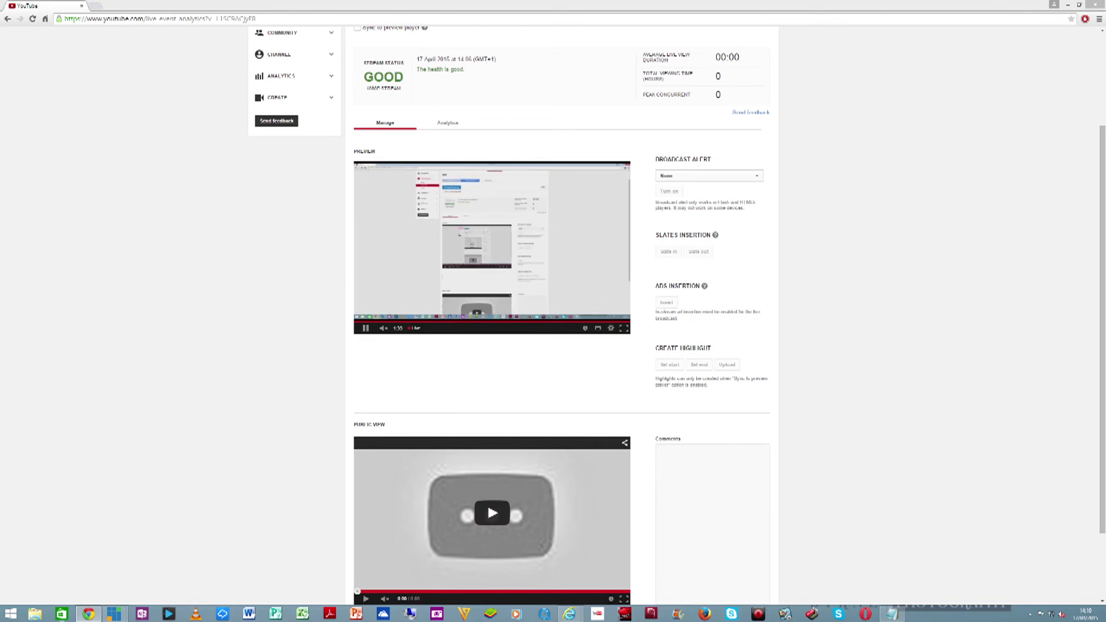
- Review vMix's Streaming Settings window, and return to the YouTube Live Control Room to check the preview
mouse_move(113, 613)
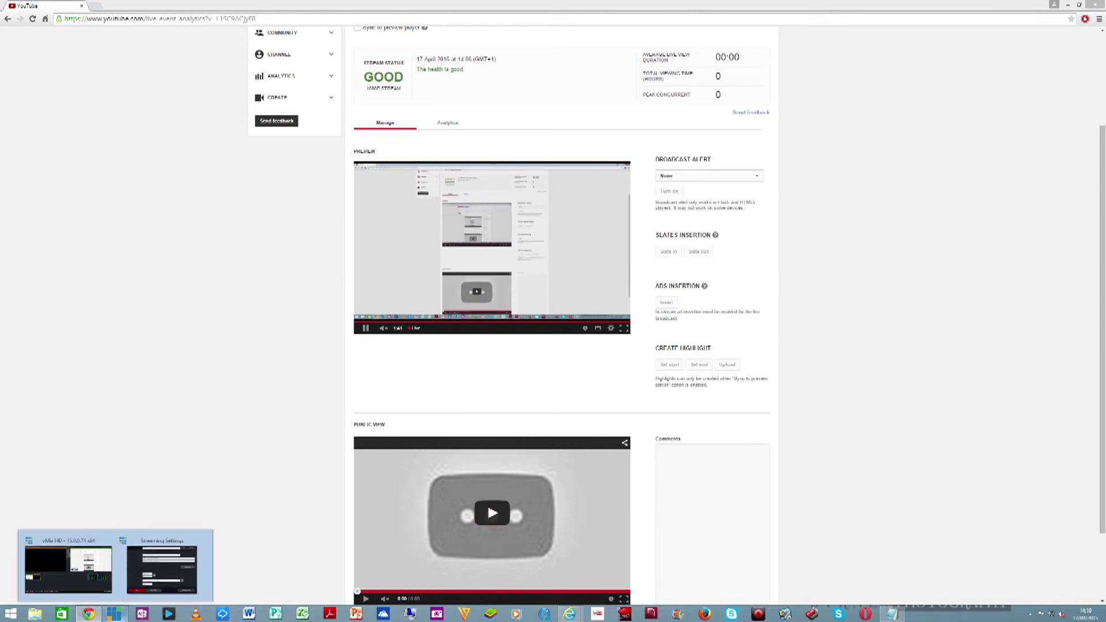
left_click(165, 566)
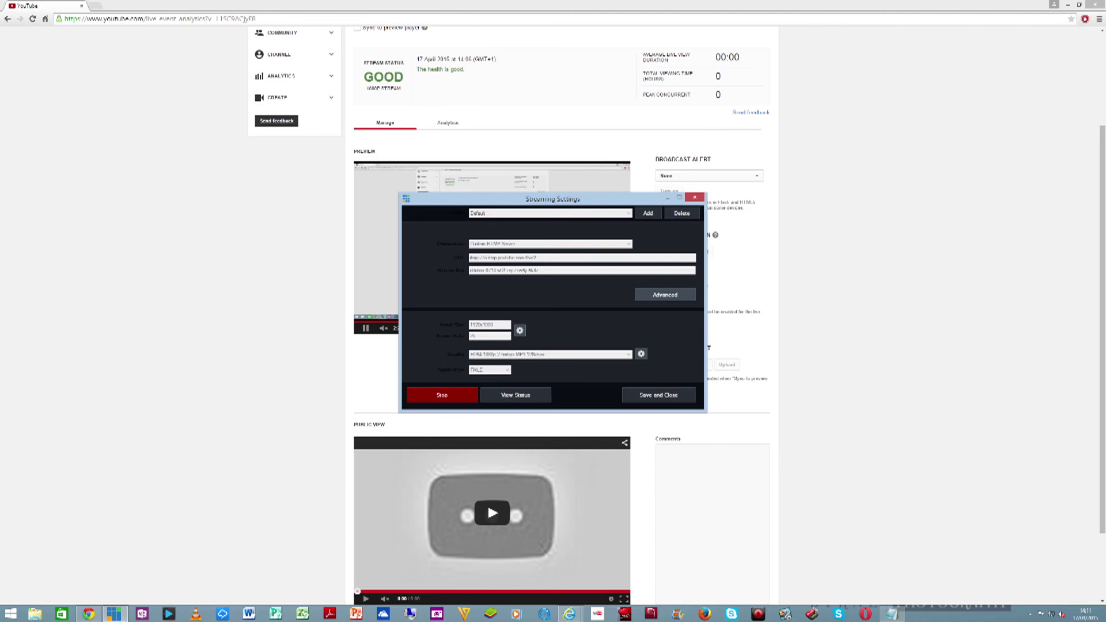
key("alt+Tab")
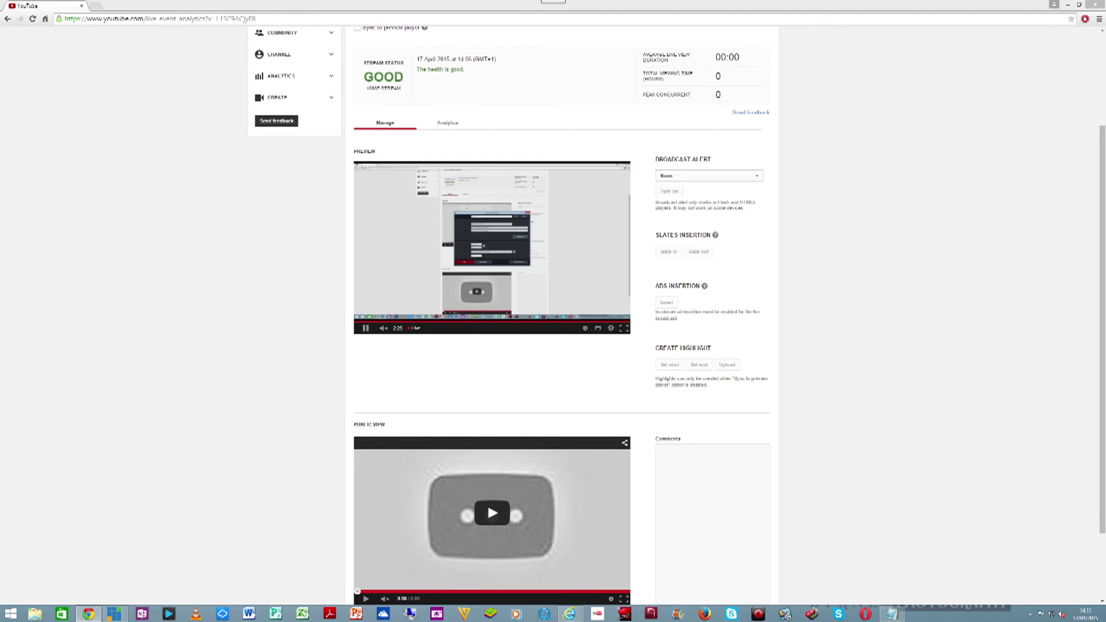
scroll(1079, 37, "up", 2)
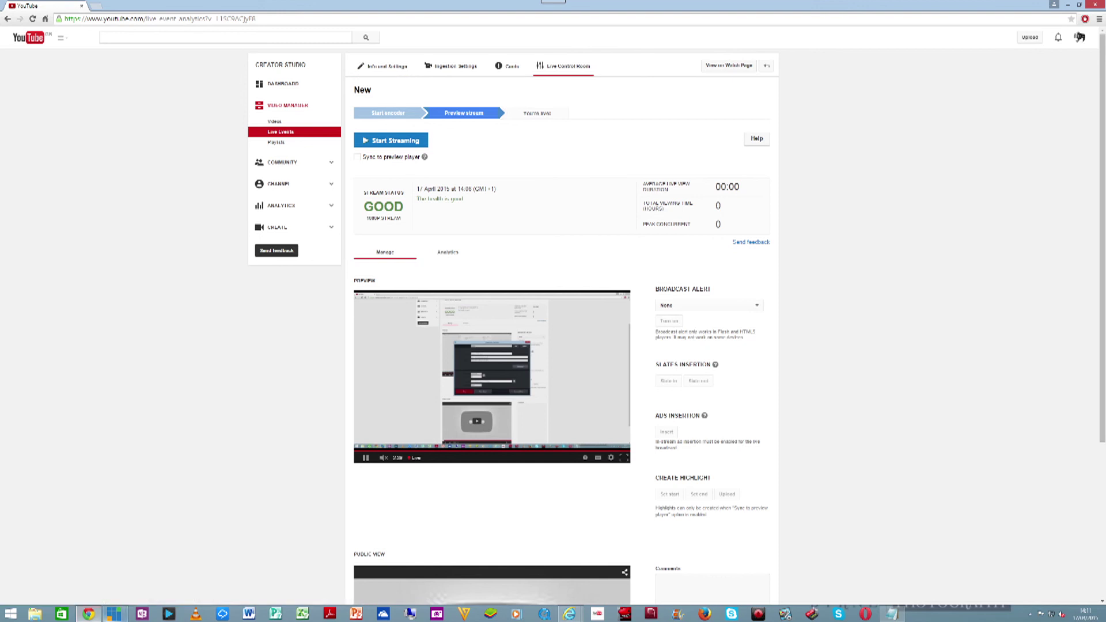
- Show vMix's Streaming Settings and main window in turn, returning to YouTube's Live Control Room to check each in the preview player
mouse_move(114, 614)
left_click(162, 567)
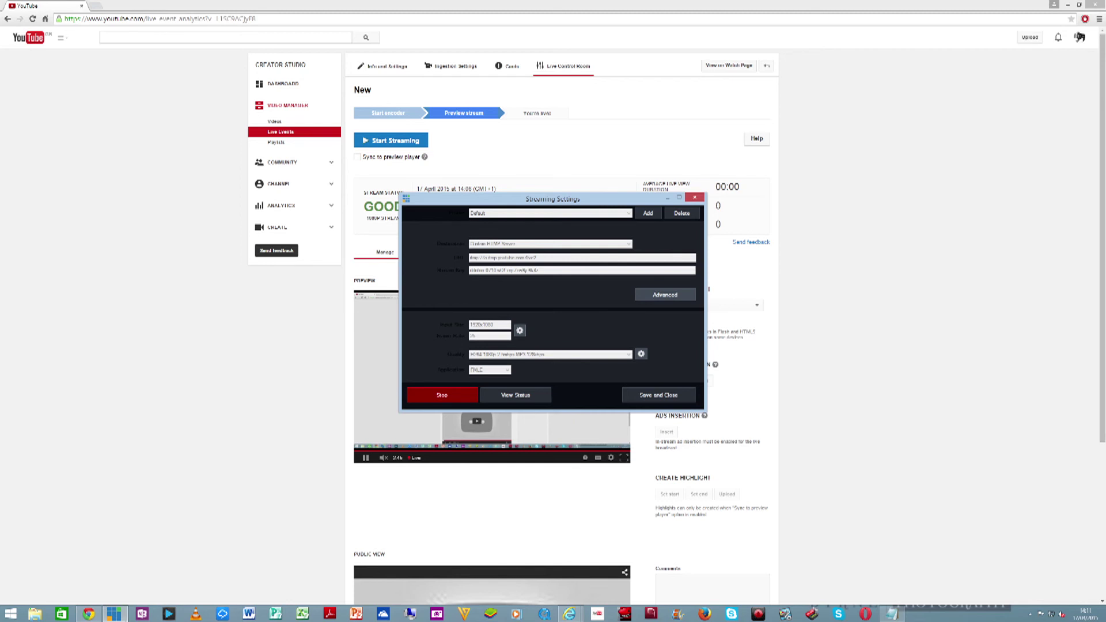
key("alt+Tab")
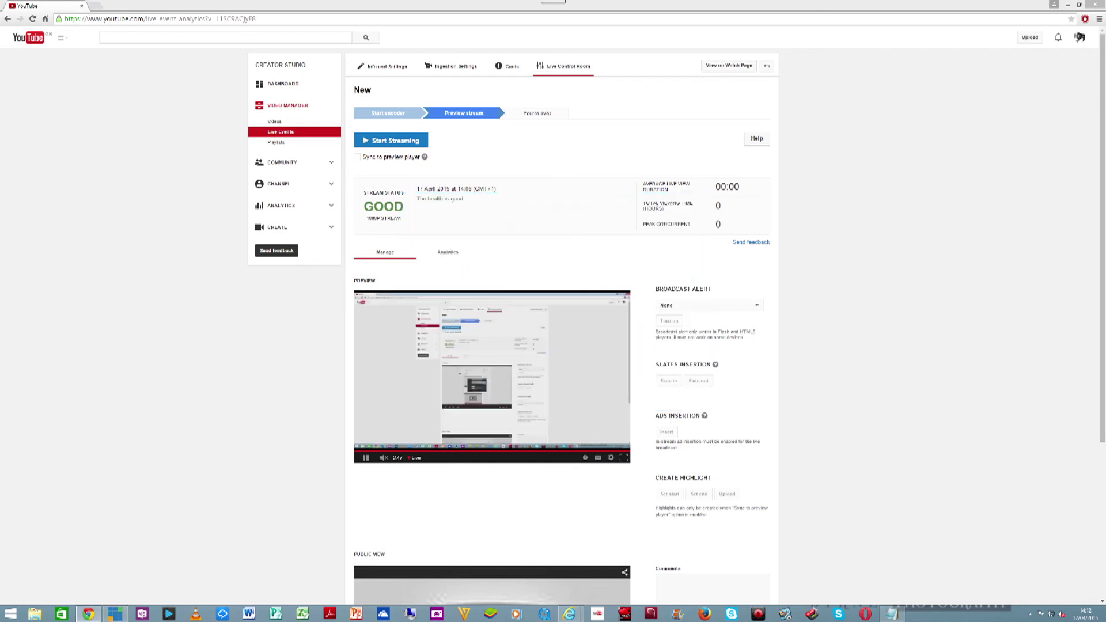
left_click(115, 614)
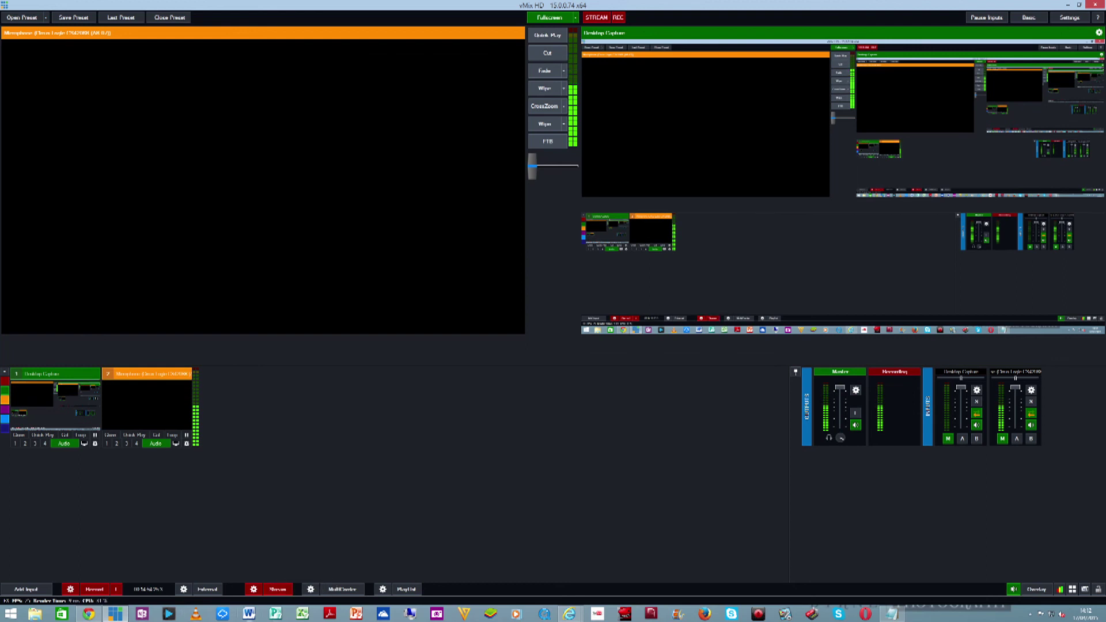
left_click(89, 614)
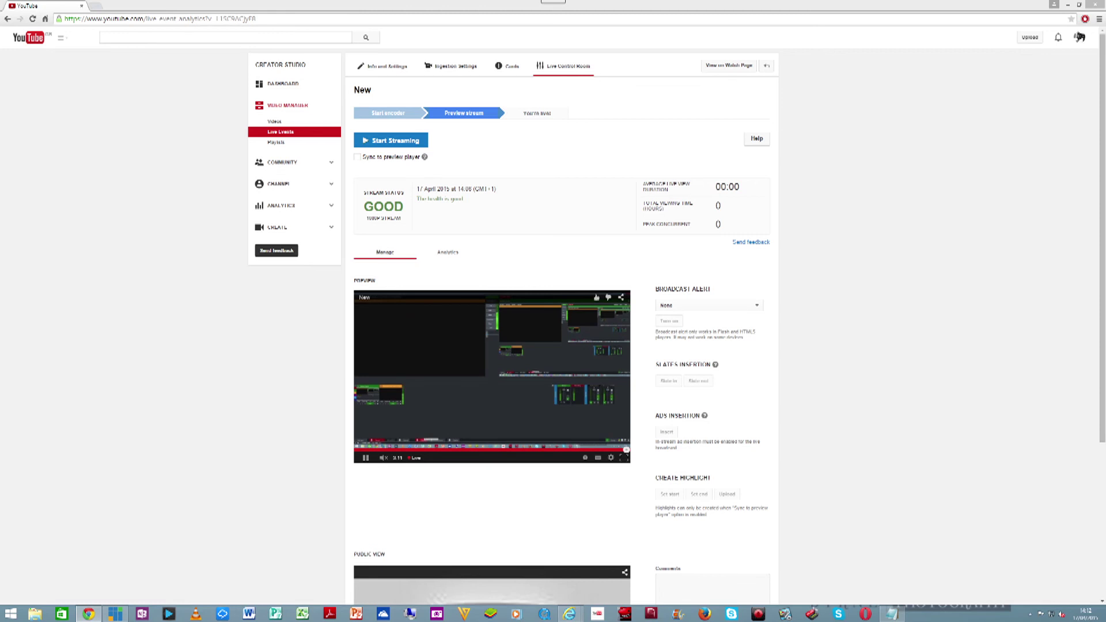
- Switch to vMix and stop its streaming, confirming the stop
mouse_move(115, 613)
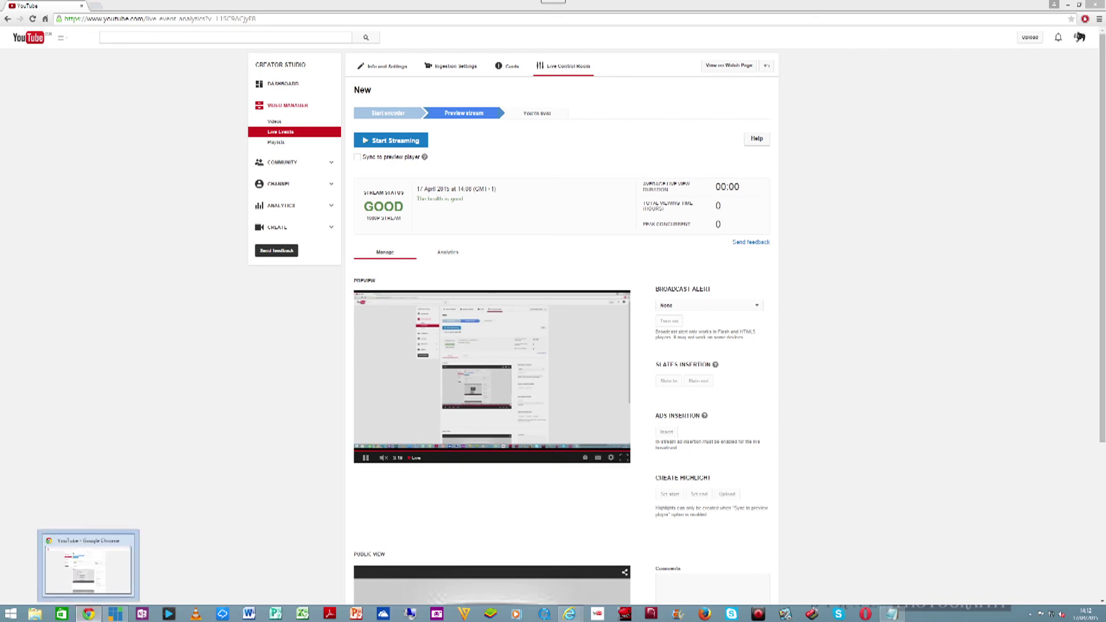
left_click(115, 614)
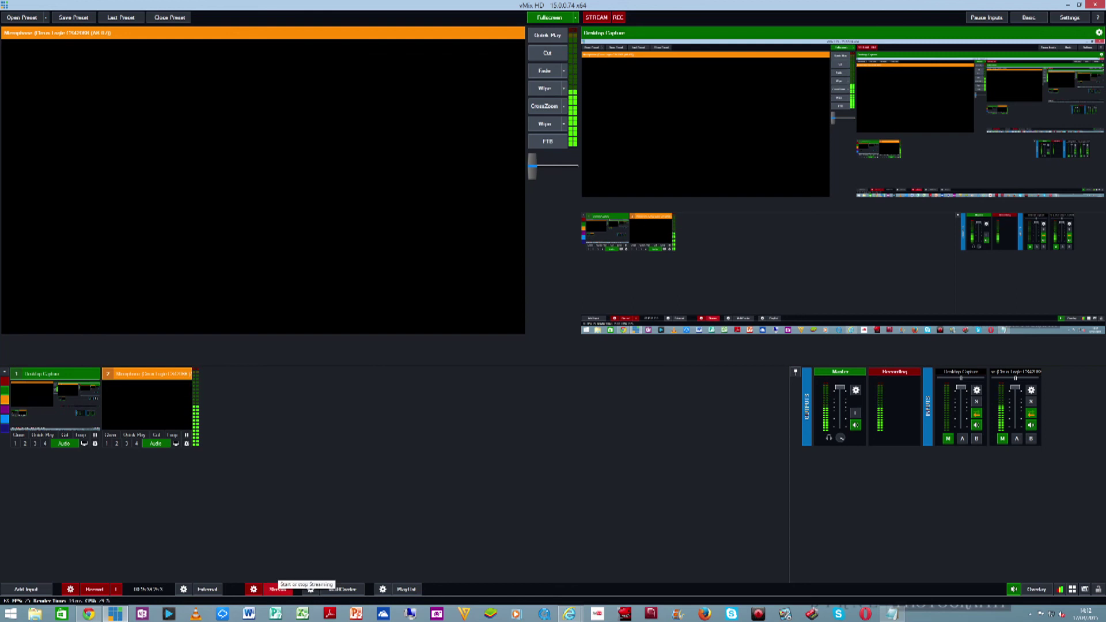
left_click(278, 589)
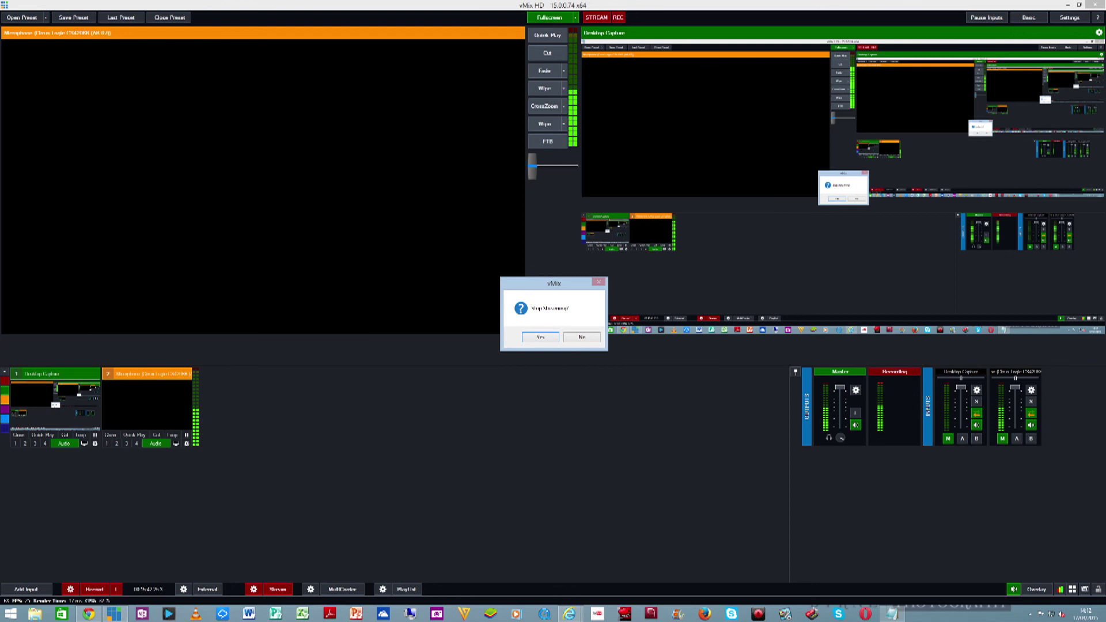
left_click(541, 336)
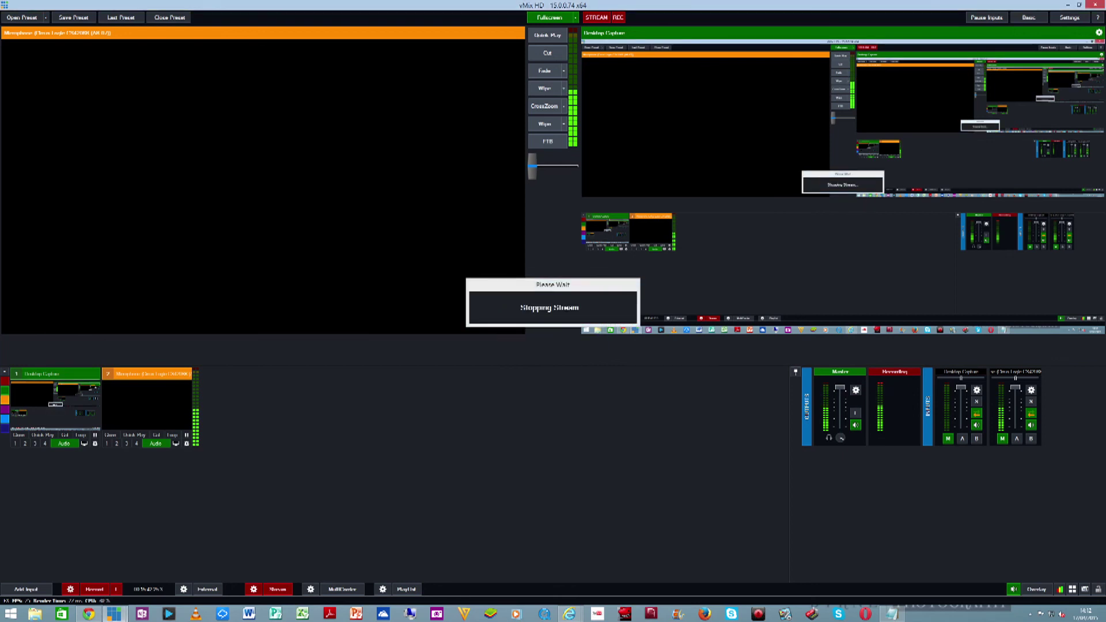